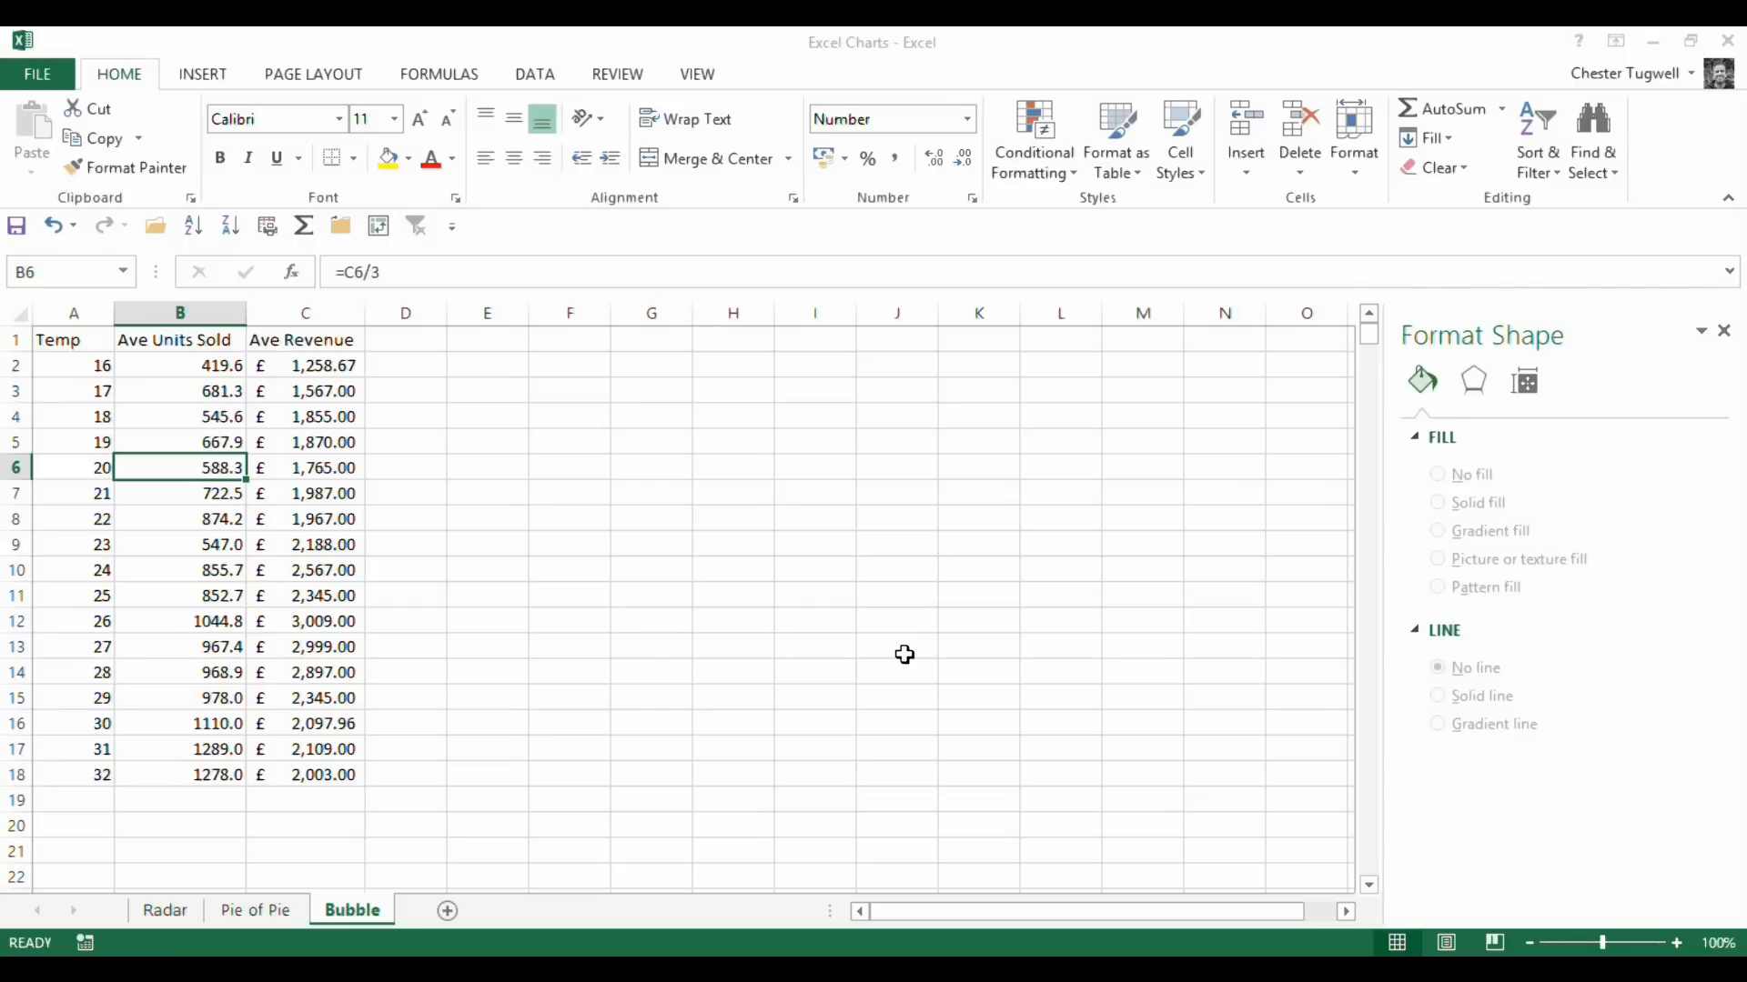
- Chart the Temp and Ave Units Sold range A1:B18 as a plain scatter chart
mouse_move(52, 338)
mouse_down()
mouse_move(212, 444)
mouse_move(229, 775)
mouse_up()
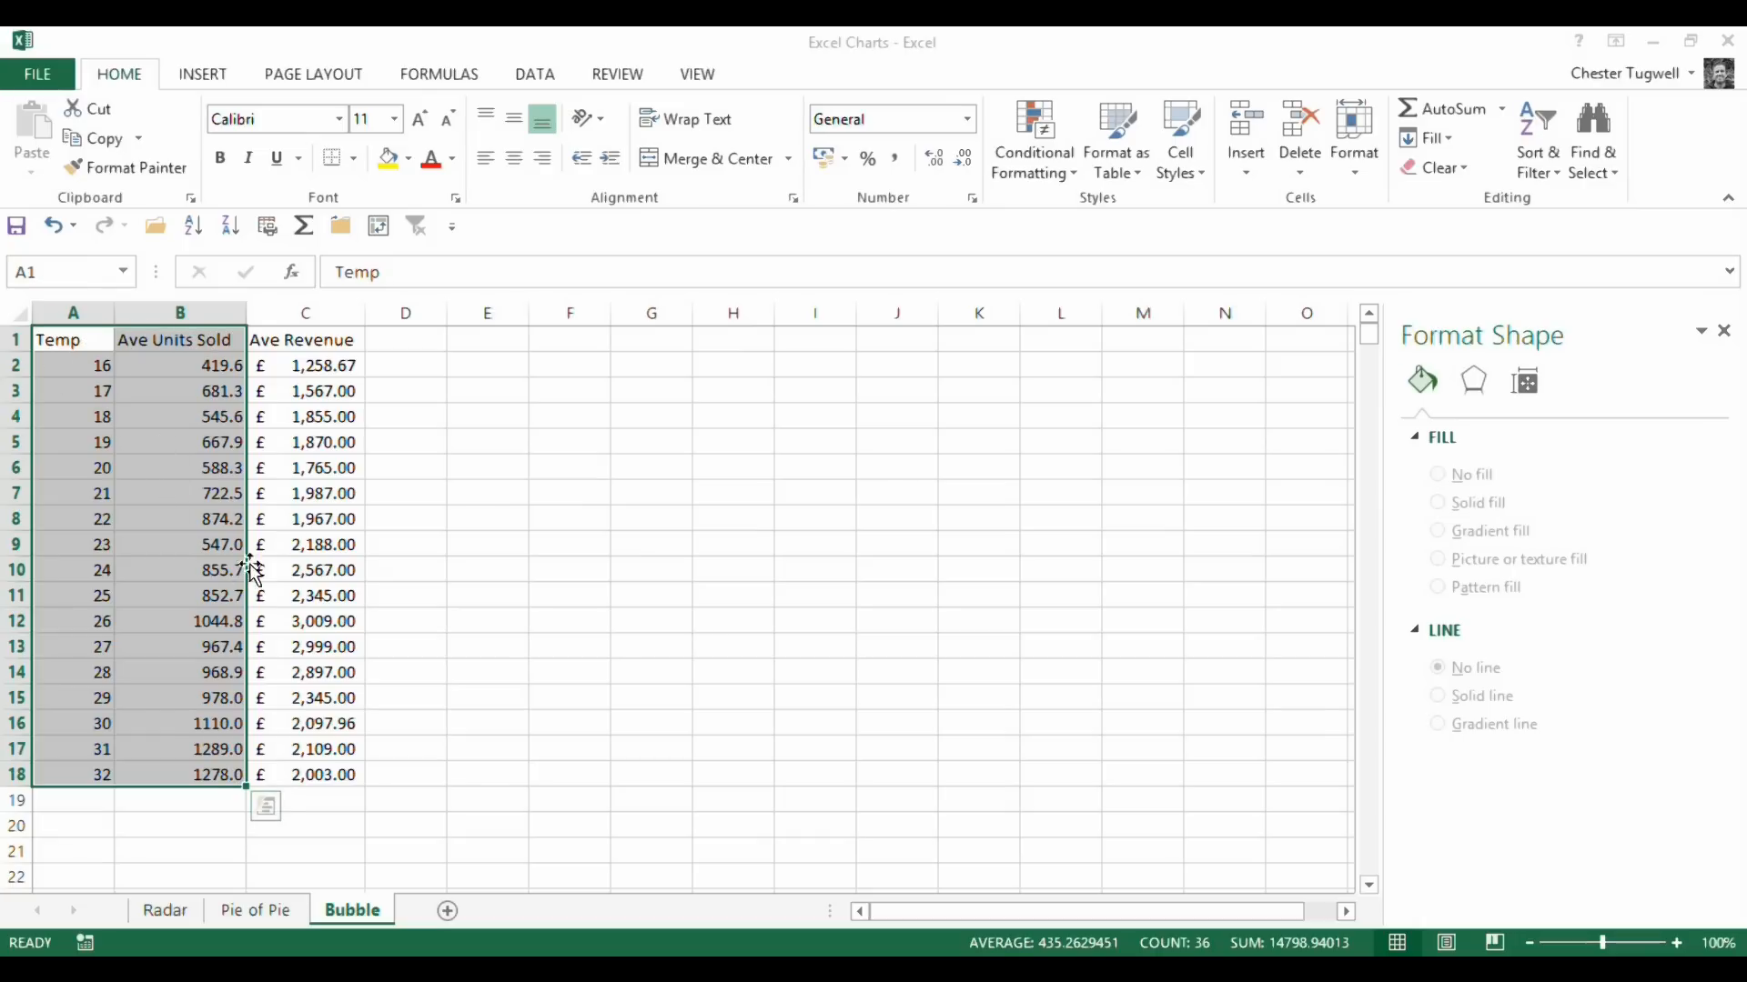
click(202, 74)
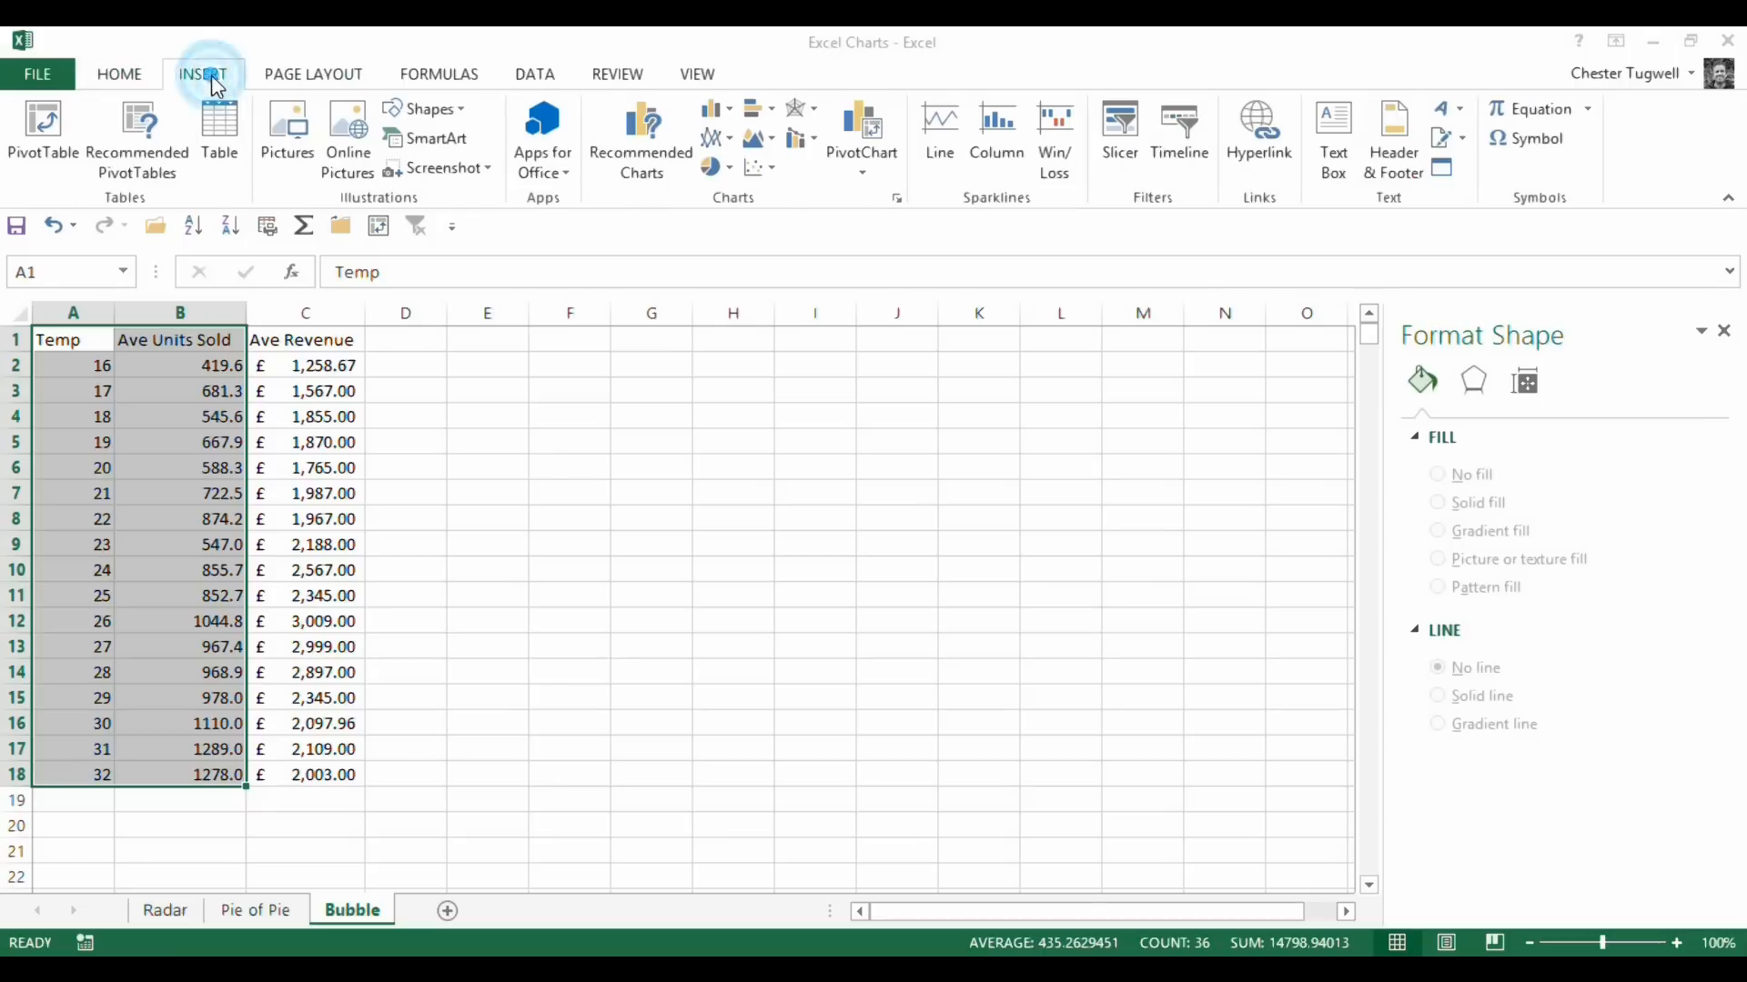
click(768, 167)
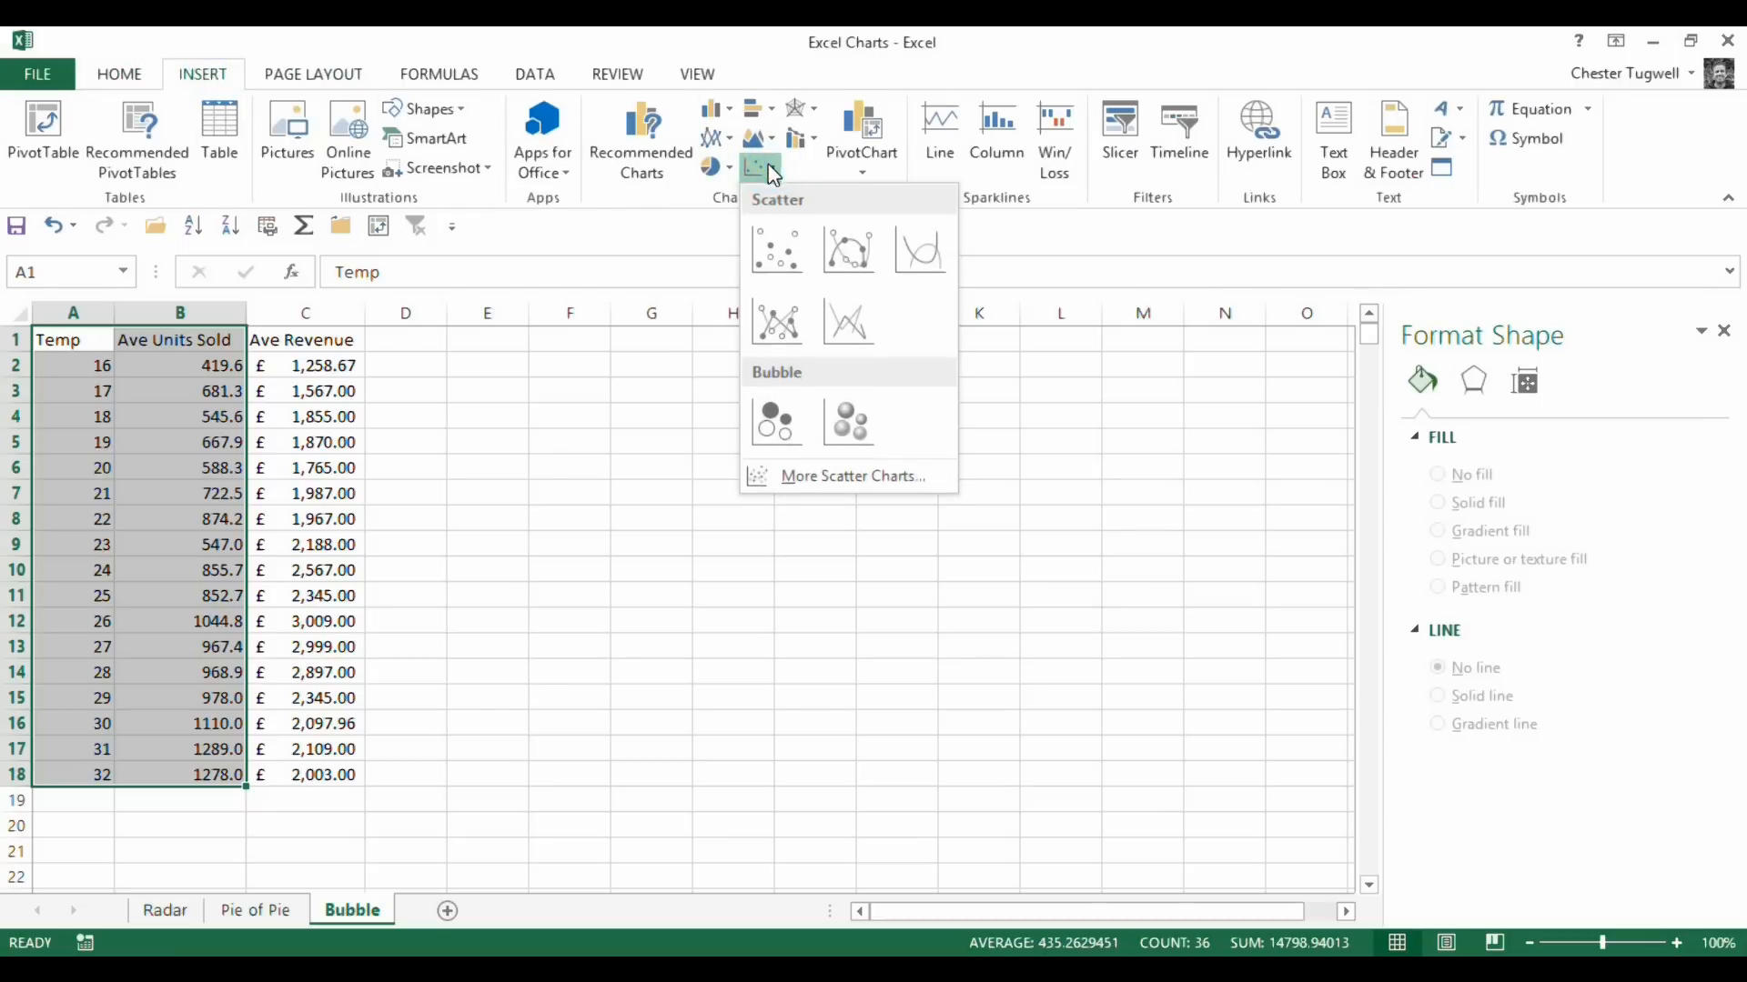
click(775, 258)
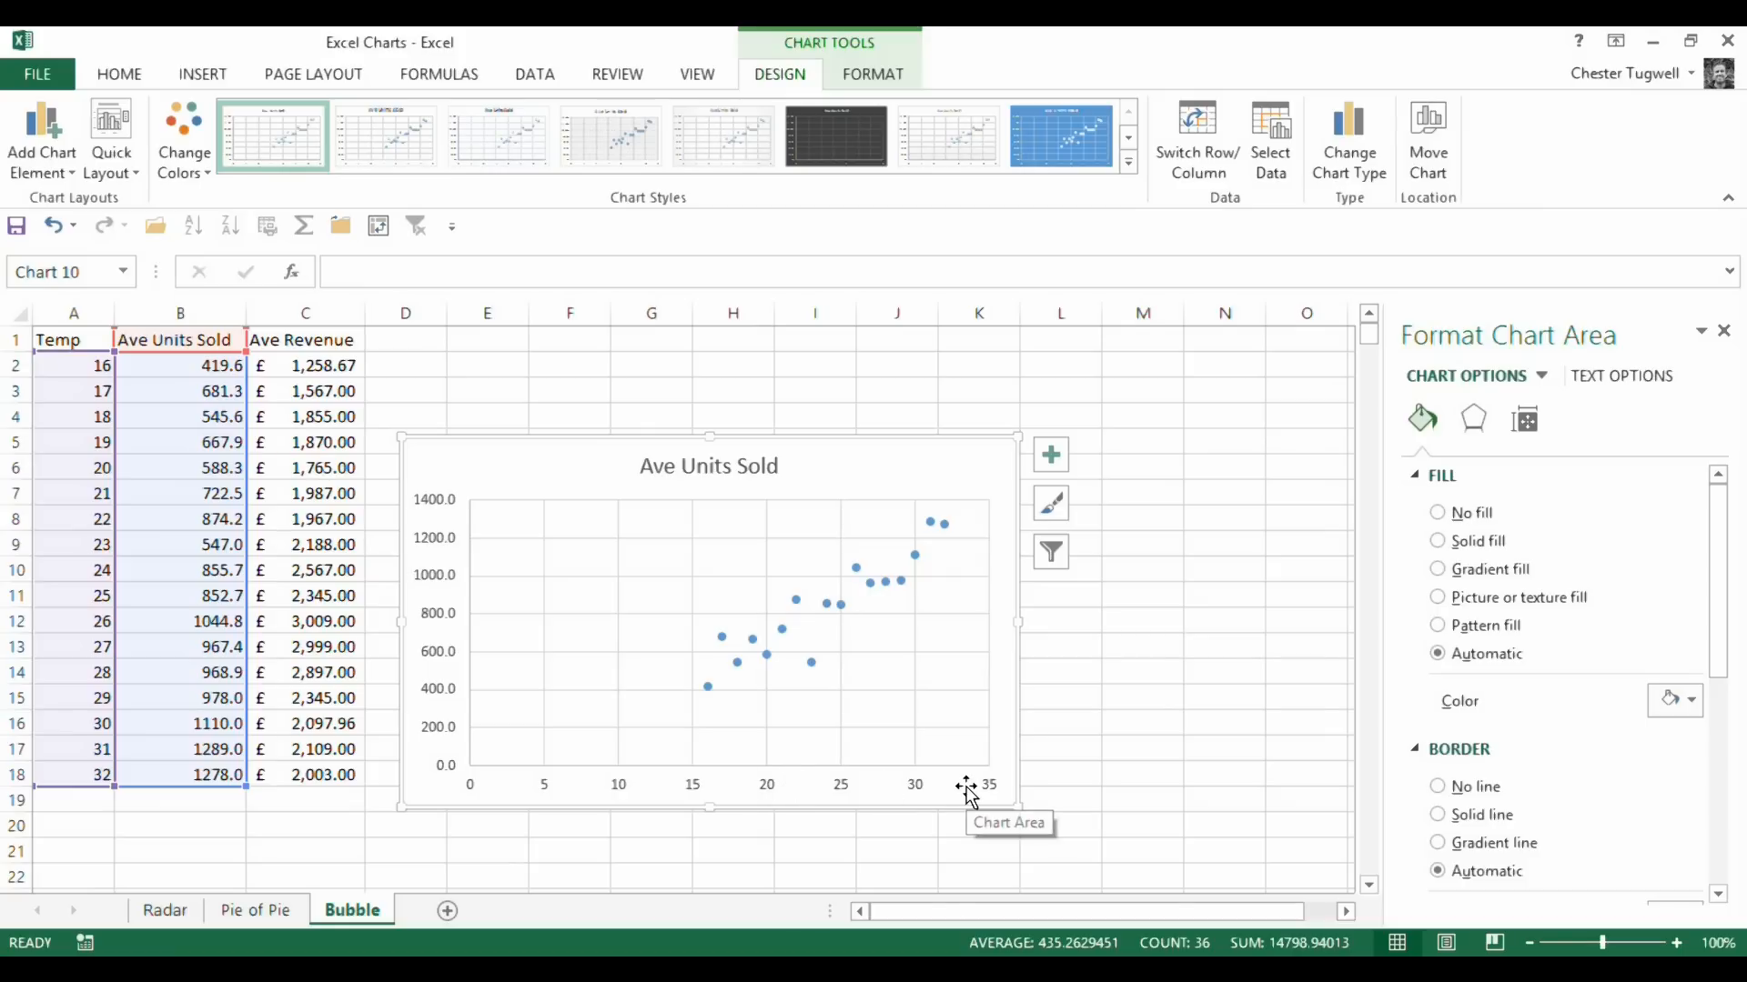
- Delete the scatter chart and select a cell inside the ice cream data
key(Delete)
click(845, 441)
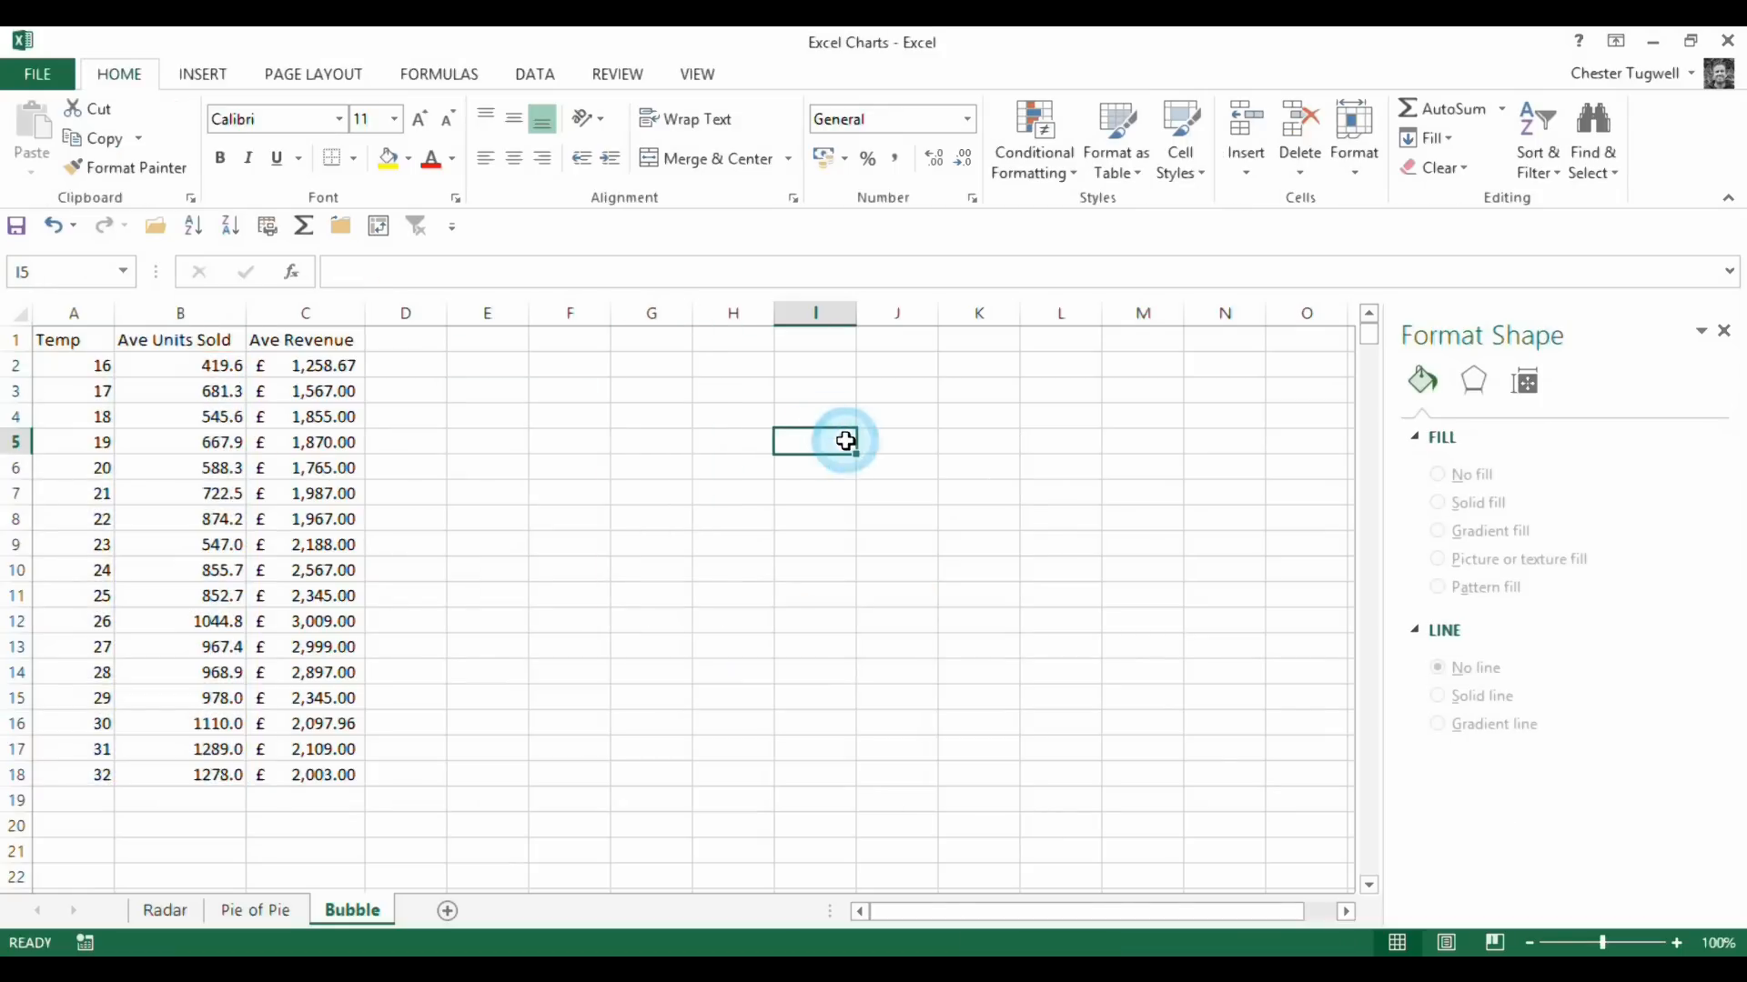
click(283, 464)
click(158, 446)
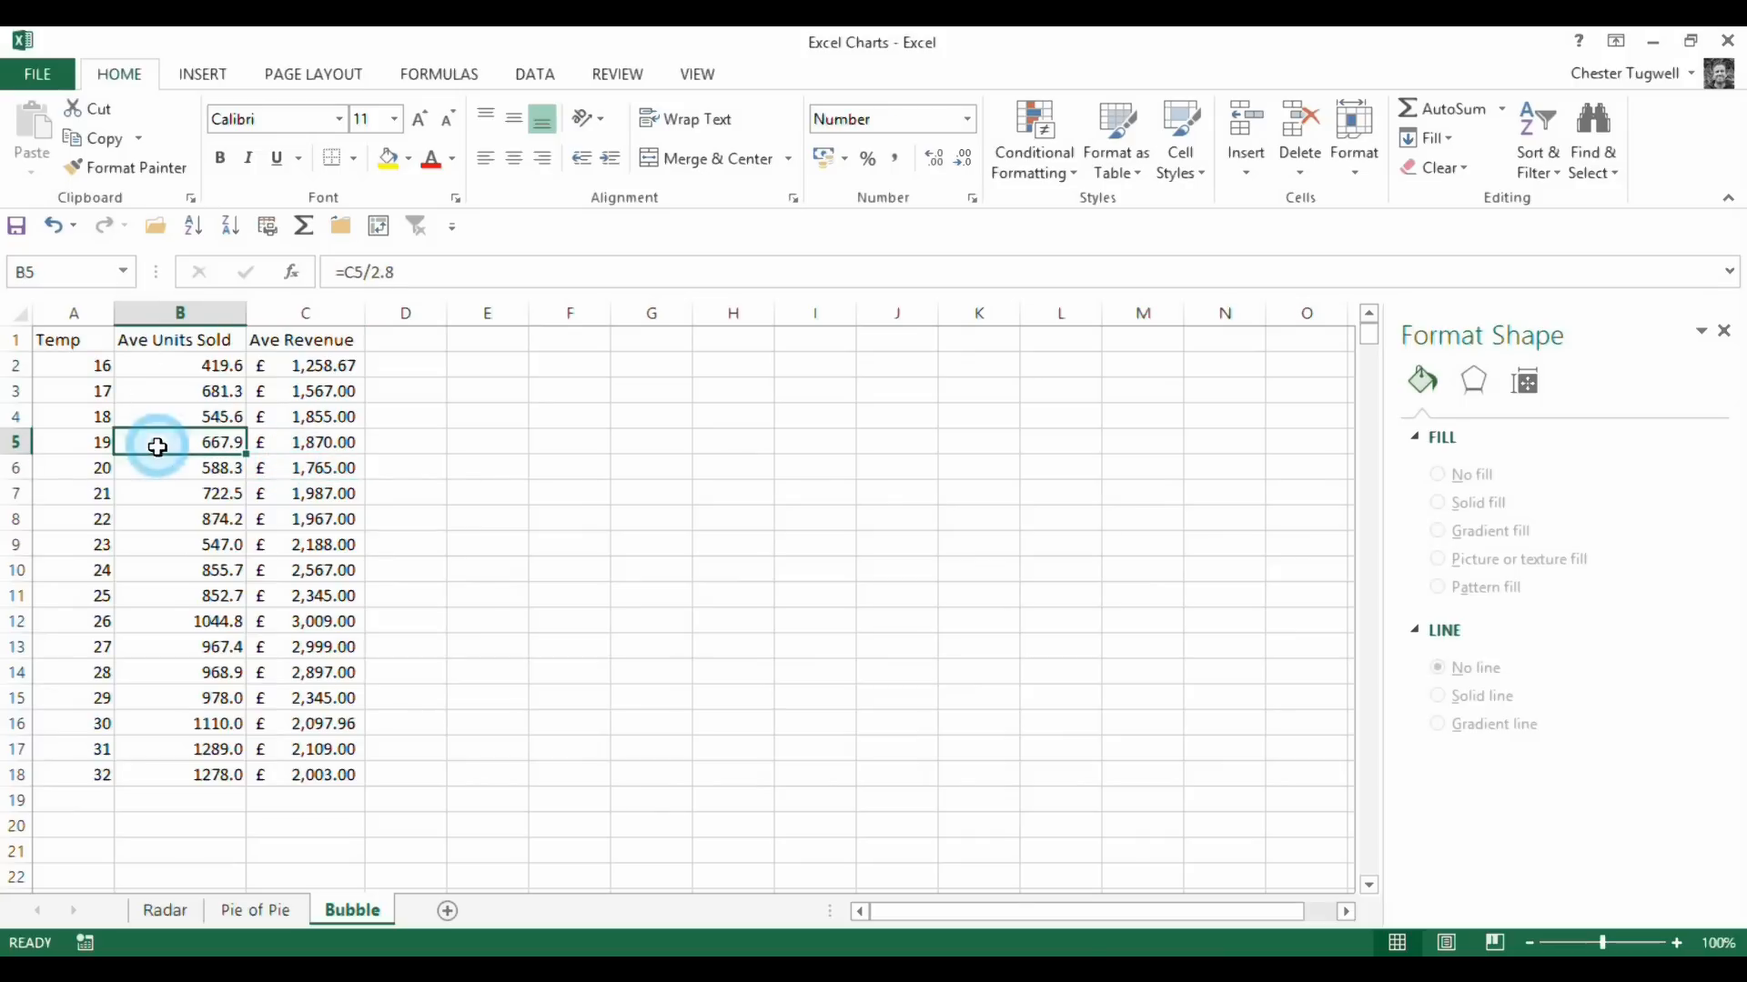
- Insert a 3-D bubble chart of temperature, units sold and revenue, enlarged
click(202, 75)
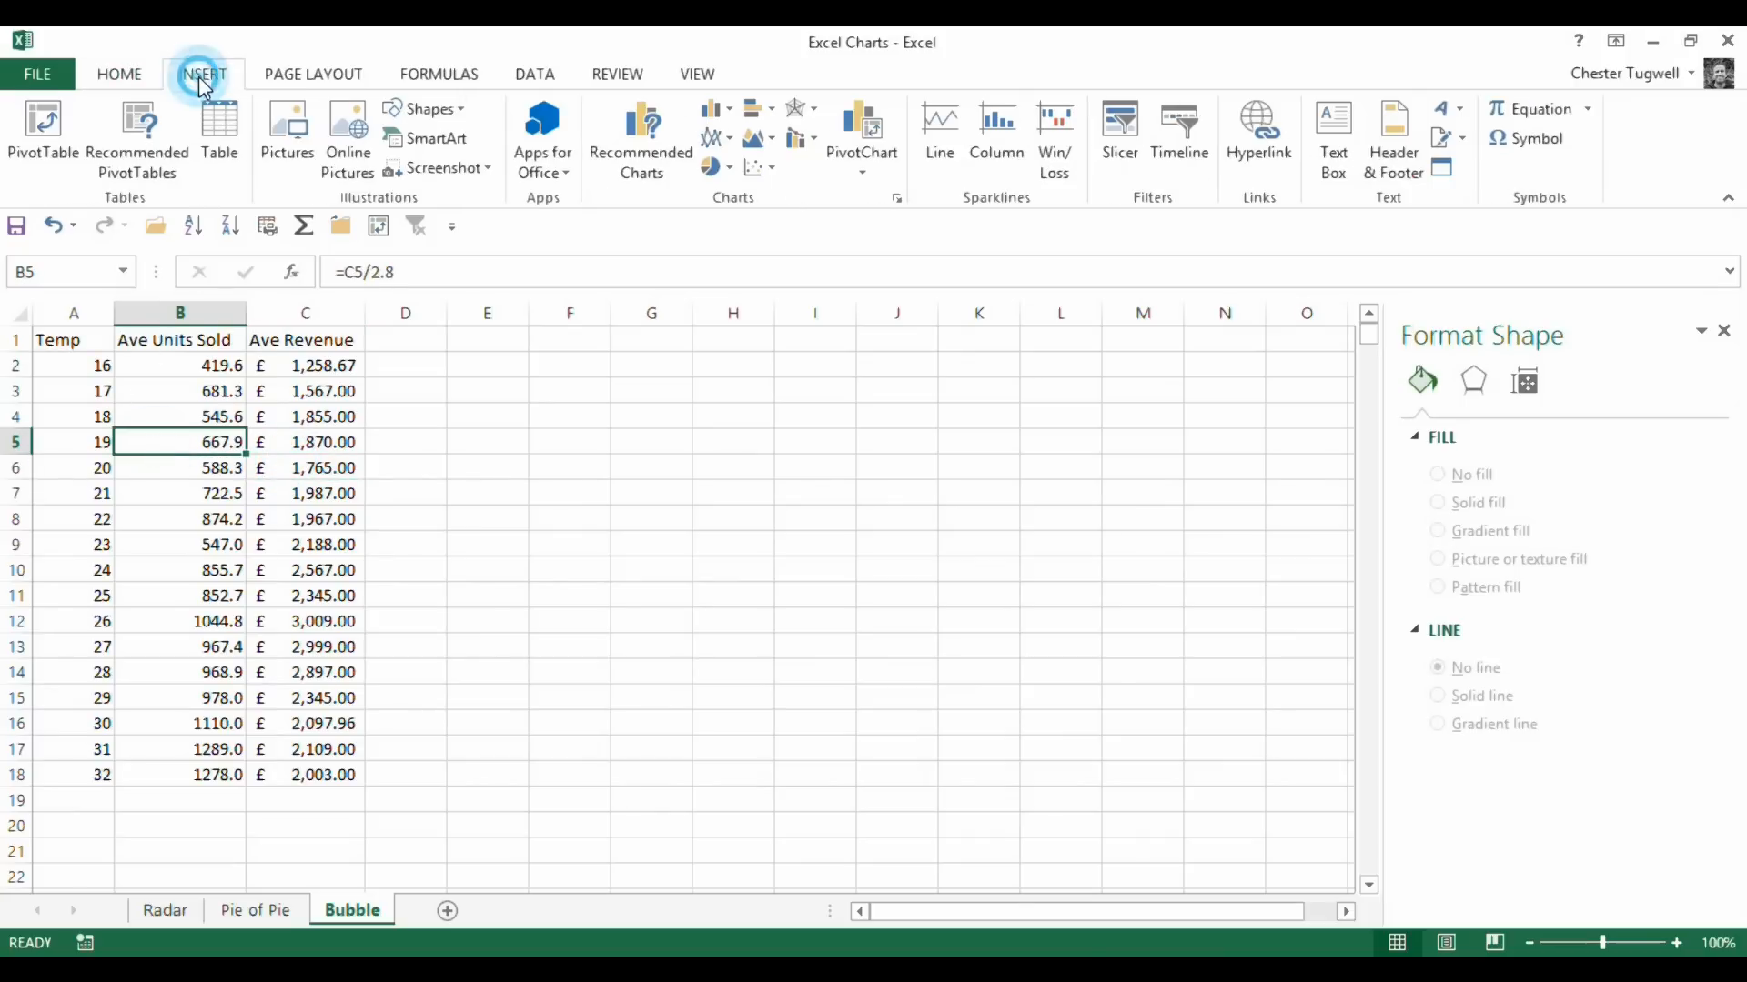
click(772, 176)
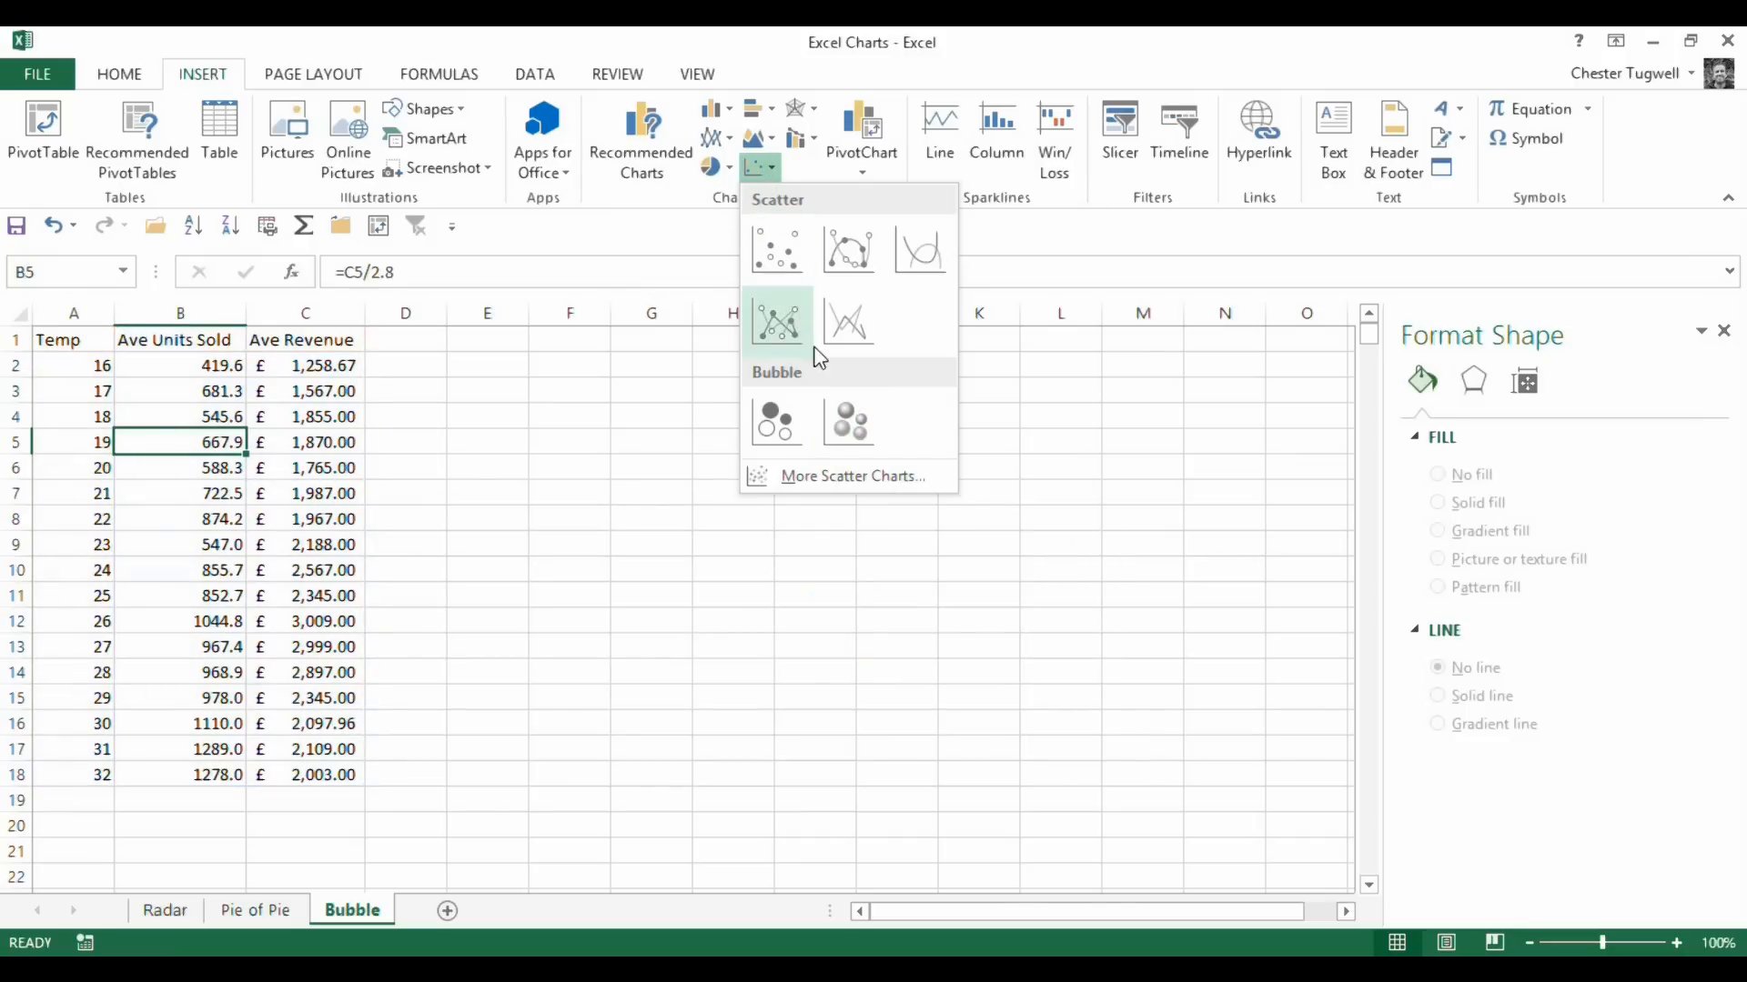
click(842, 422)
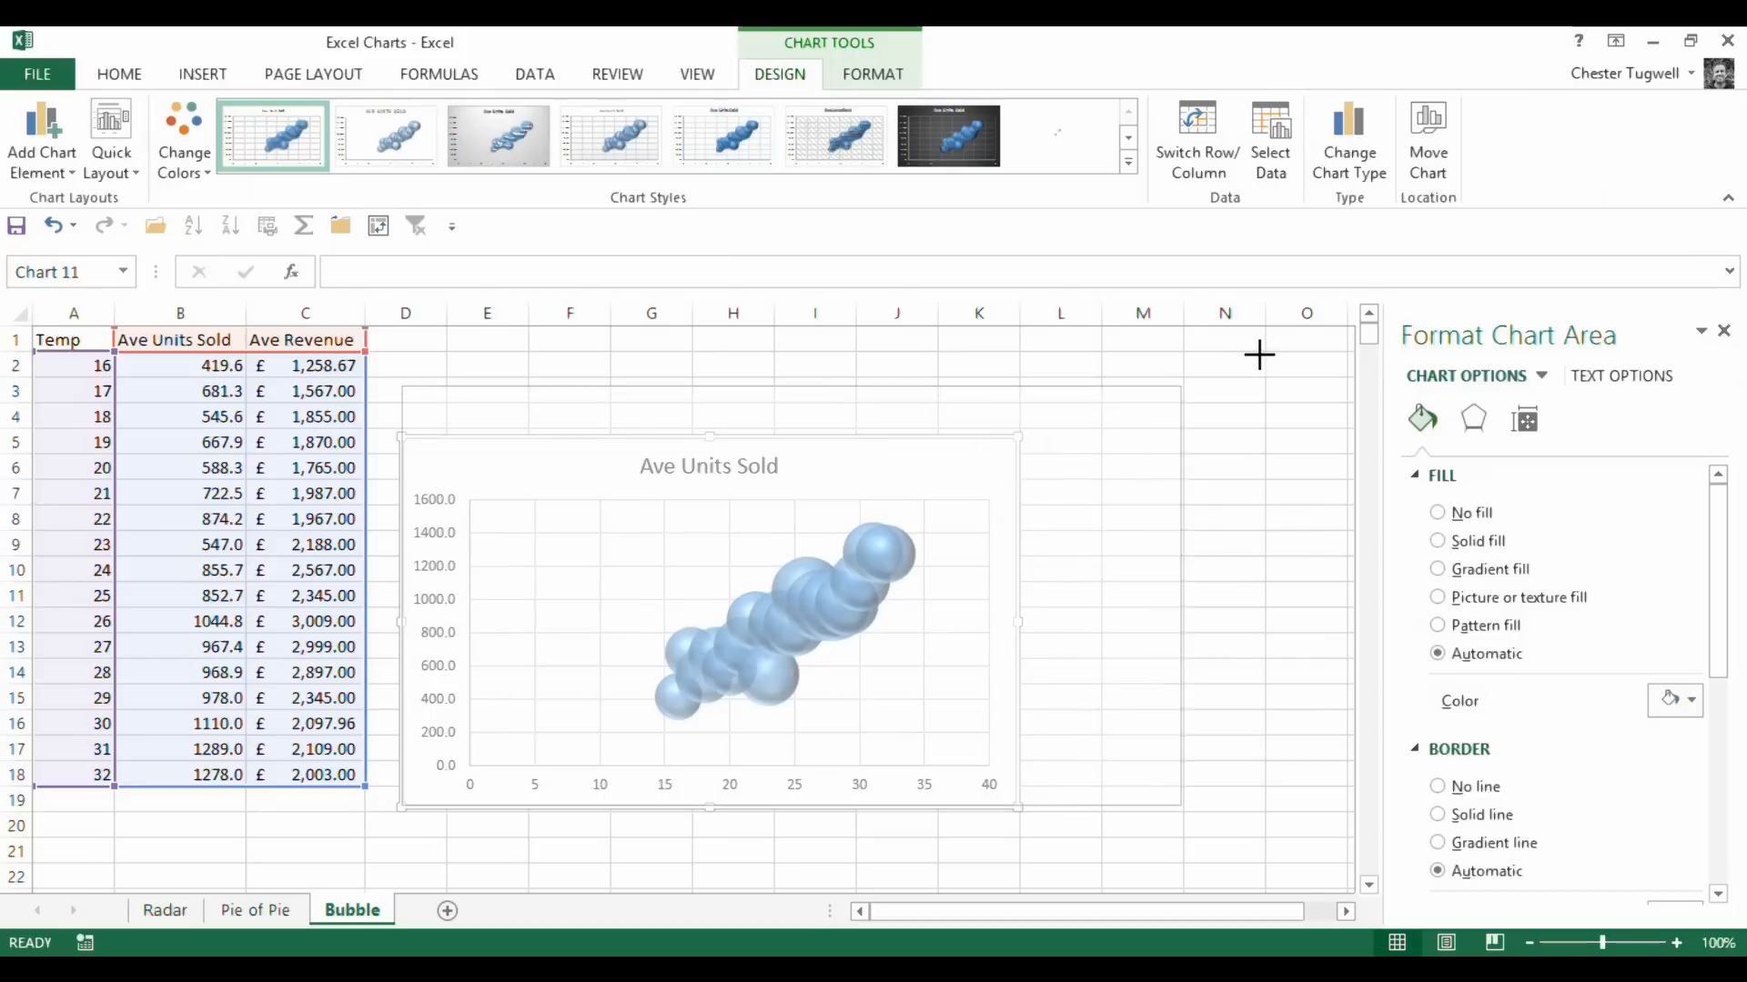
drag(1258, 354, 1264, 356)
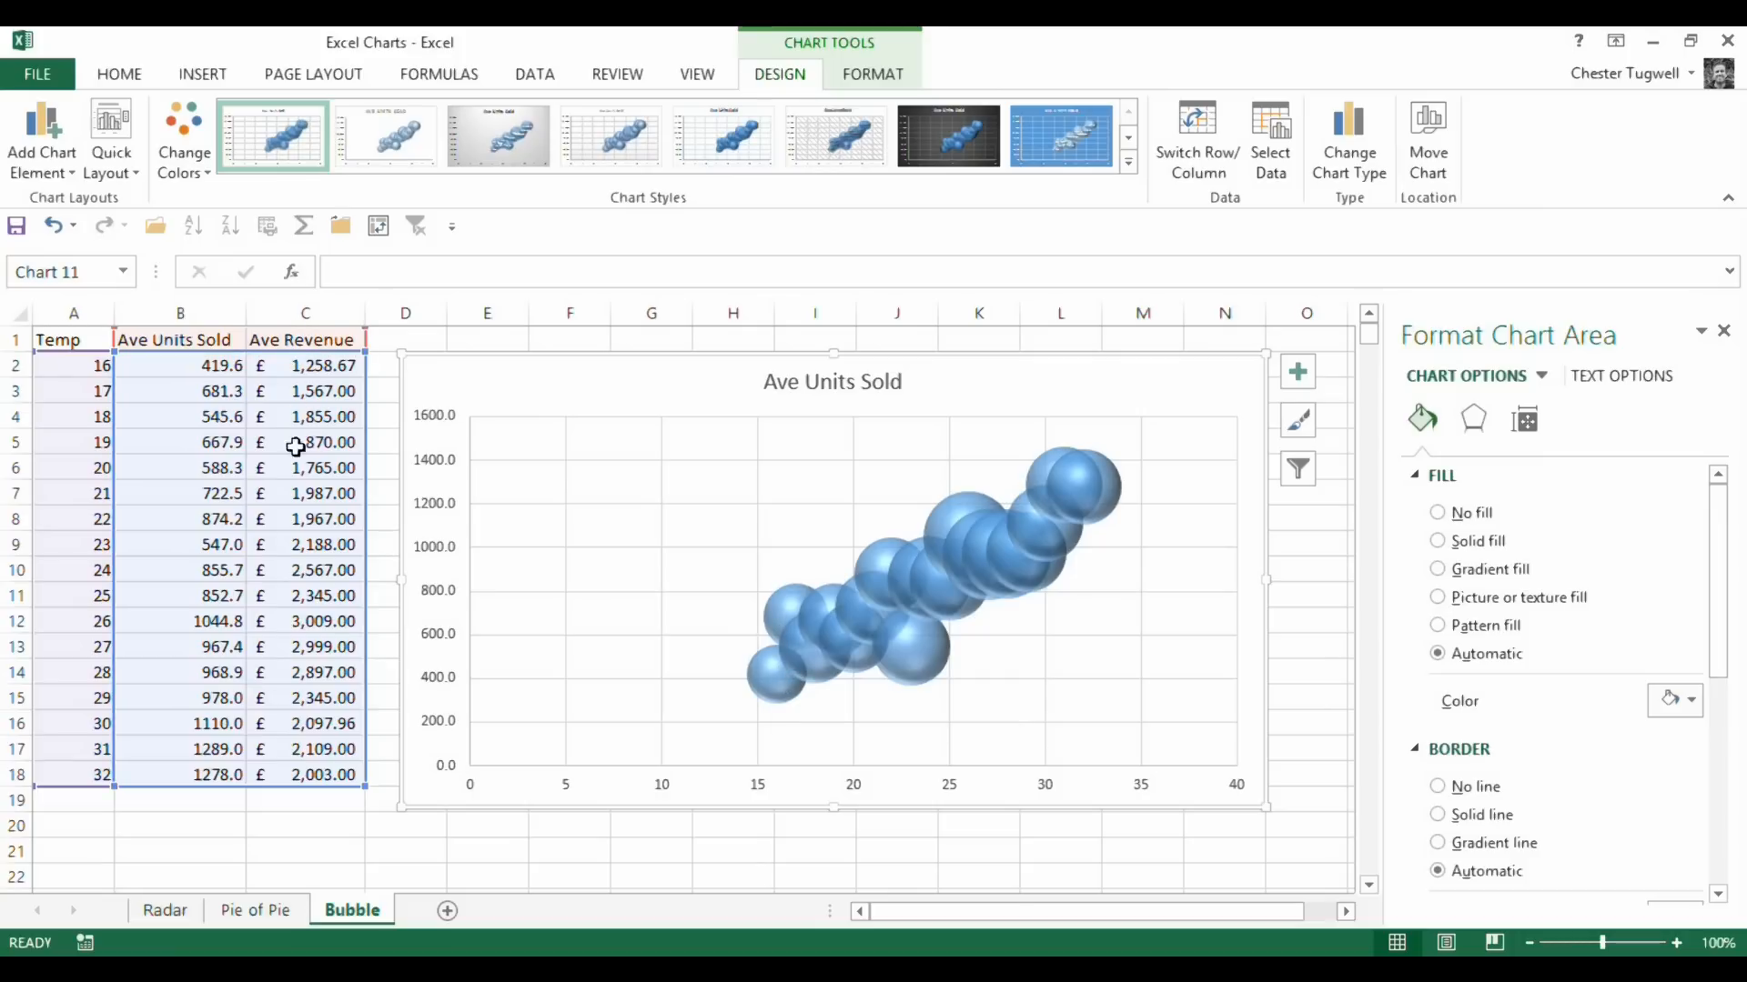
- Edit the Ave Units Sold series to X values $B$2:$B$18 and Y values $A$2:$A$18
click(1271, 162)
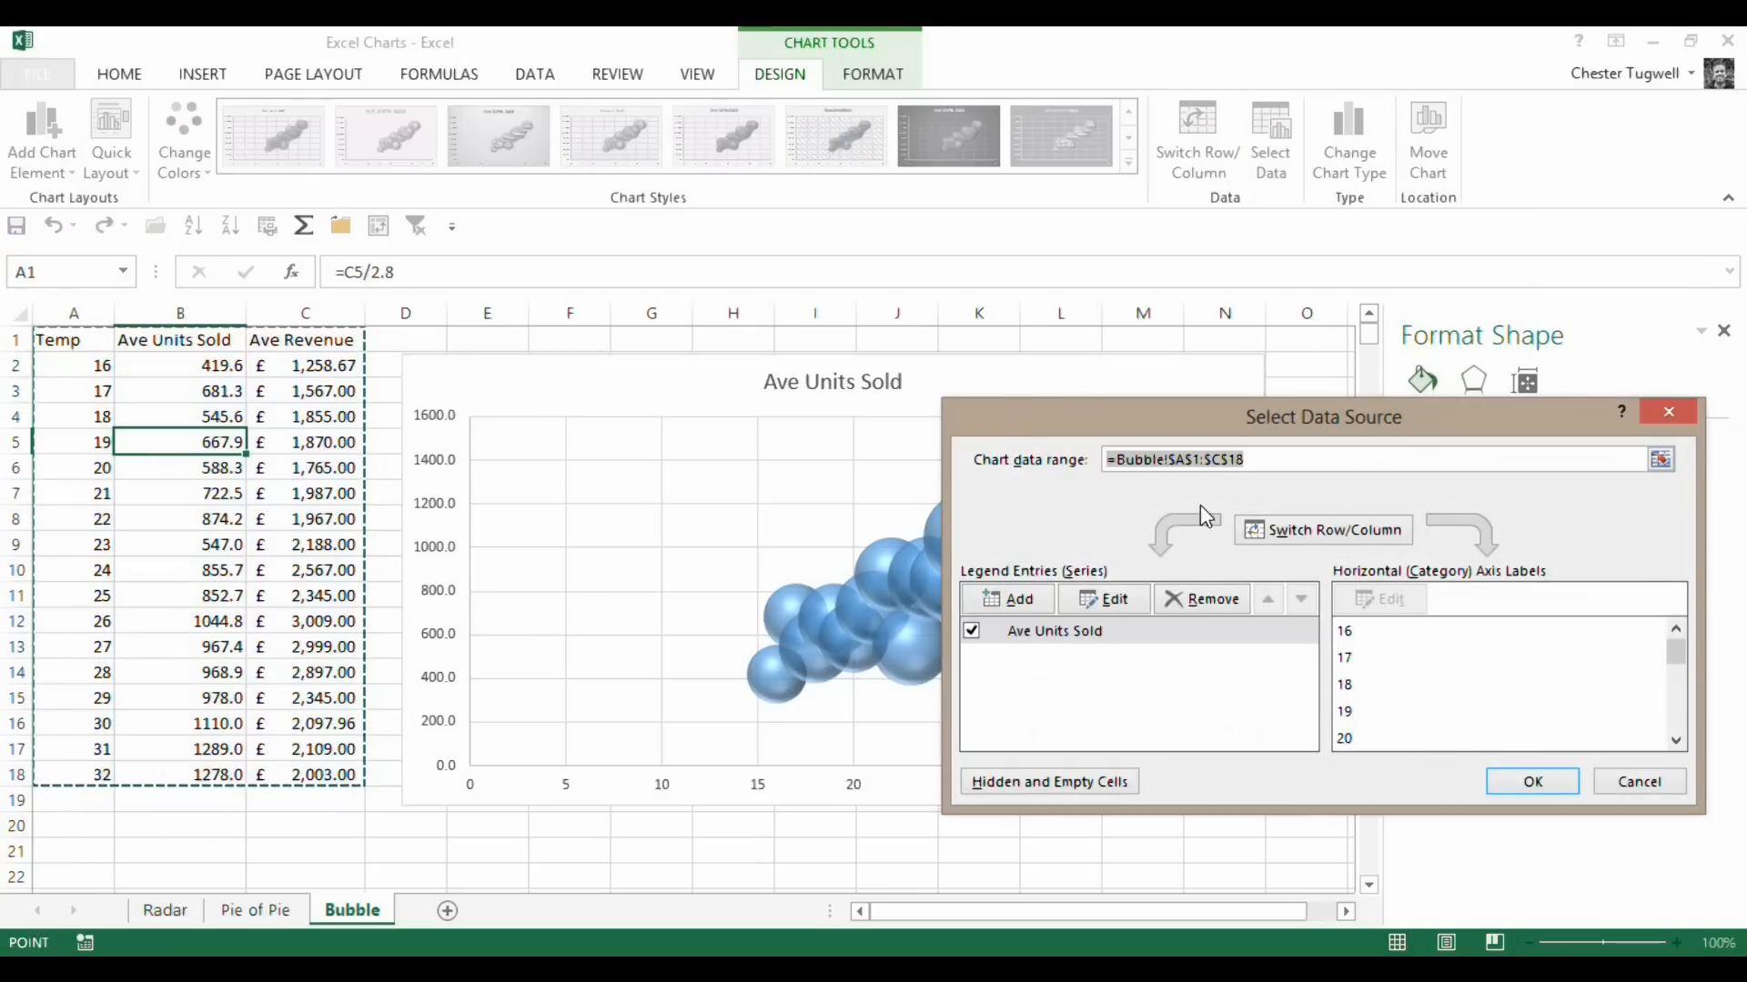
click(1065, 631)
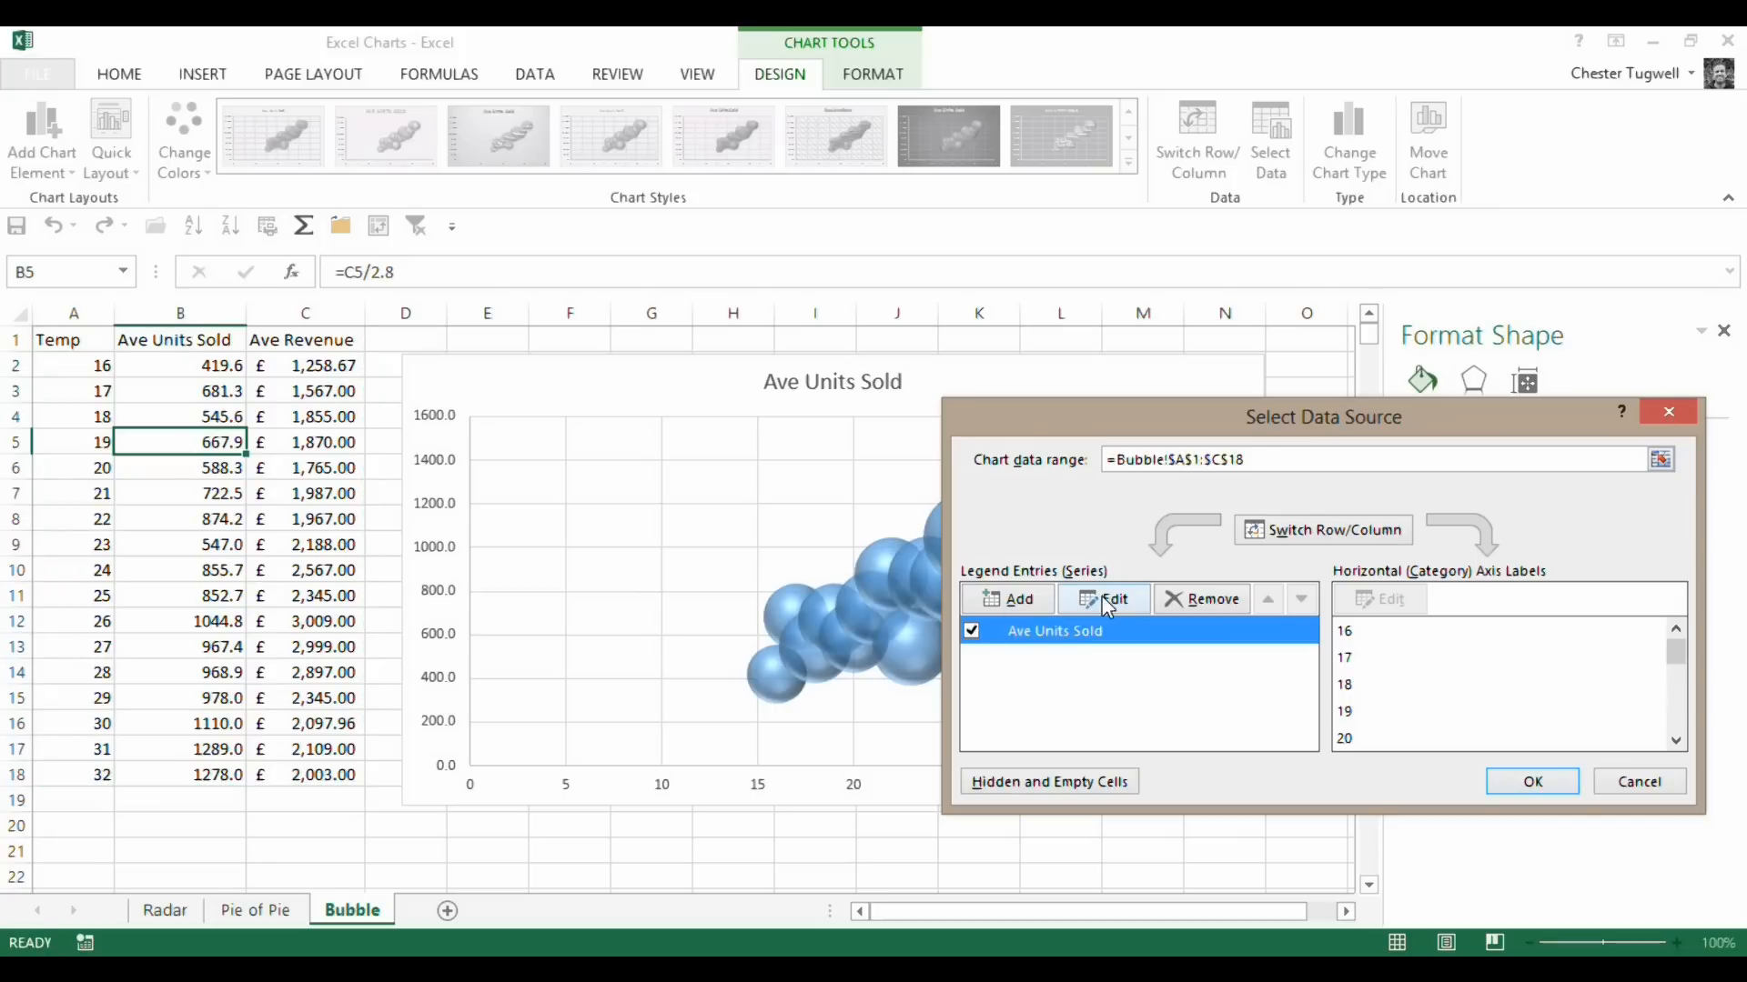
click(1102, 597)
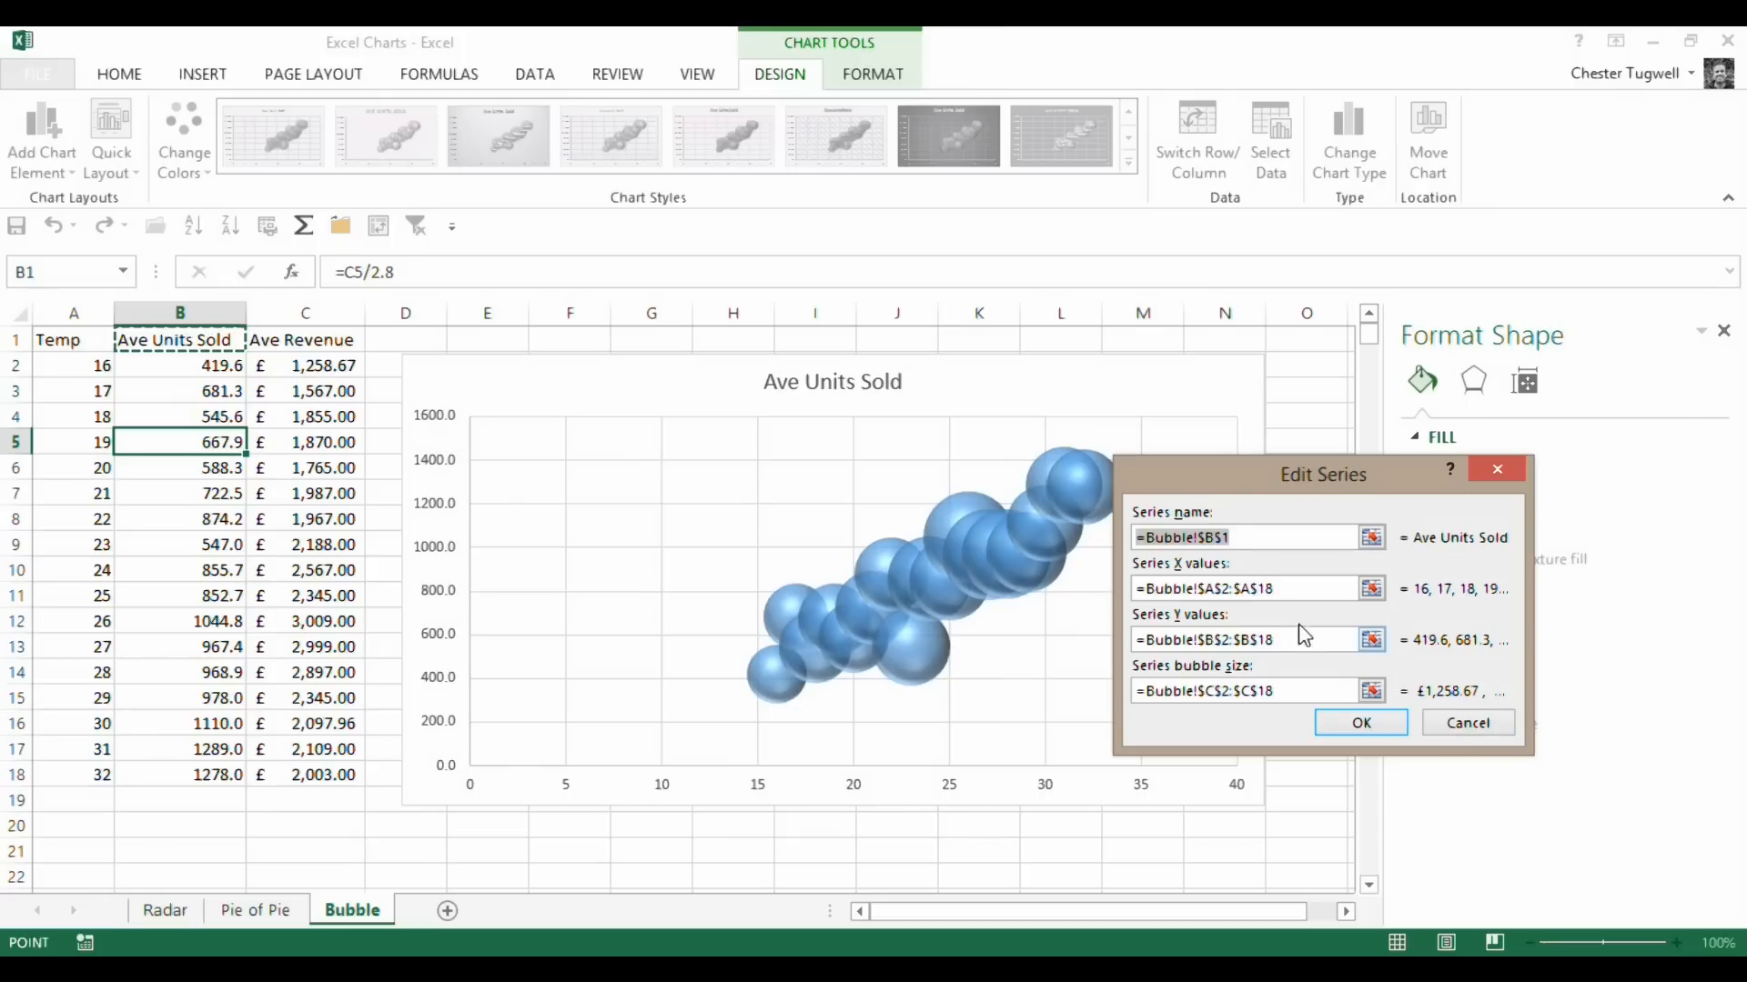
double_click(1210, 589)
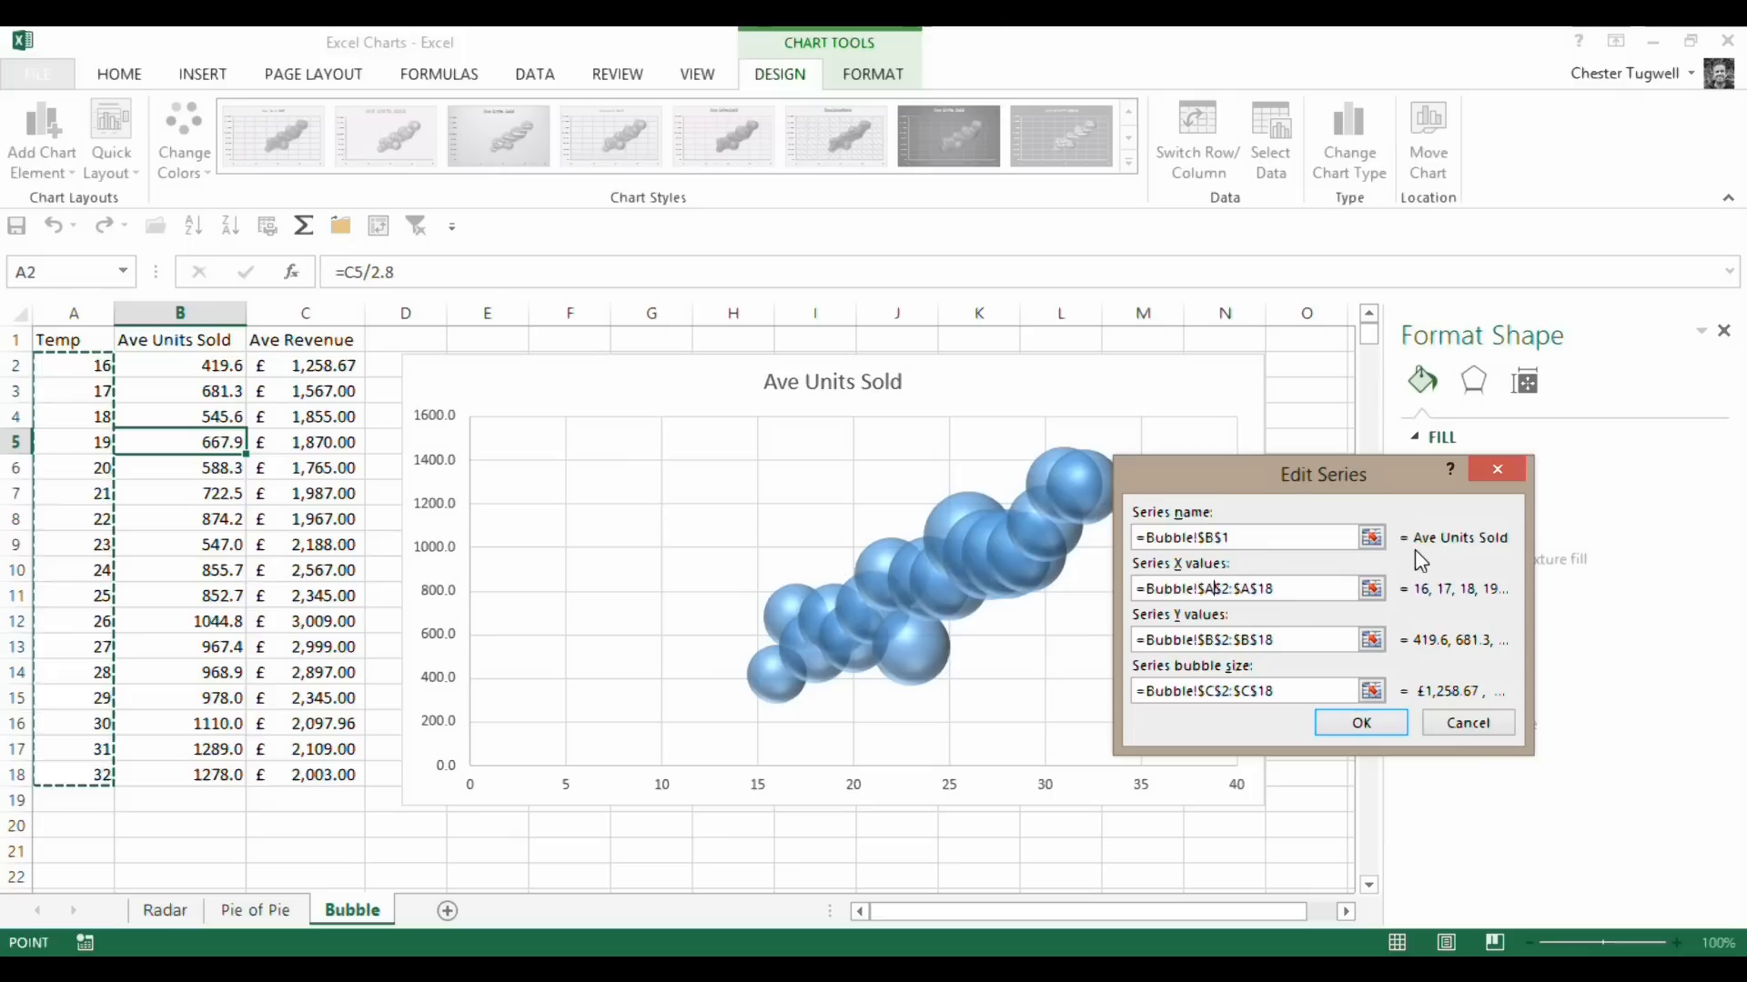
text(B)
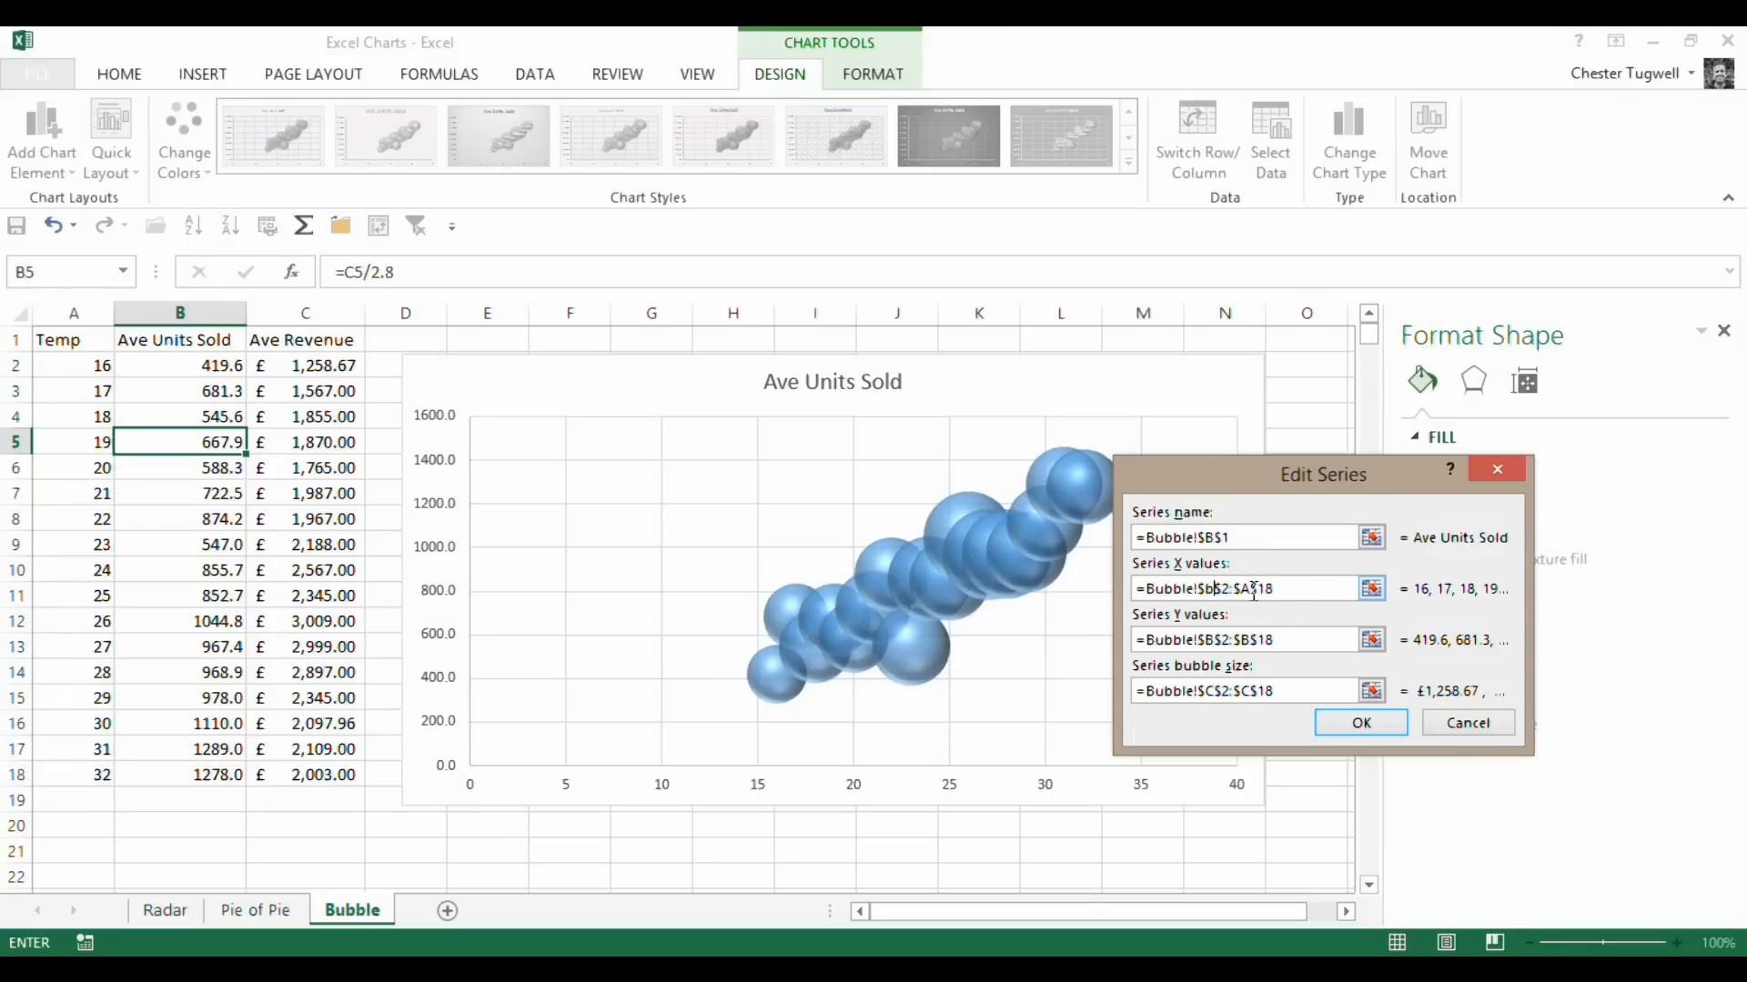
double_click(1255, 588)
text(b)
double_click(1211, 638)
text(b)
text(a)
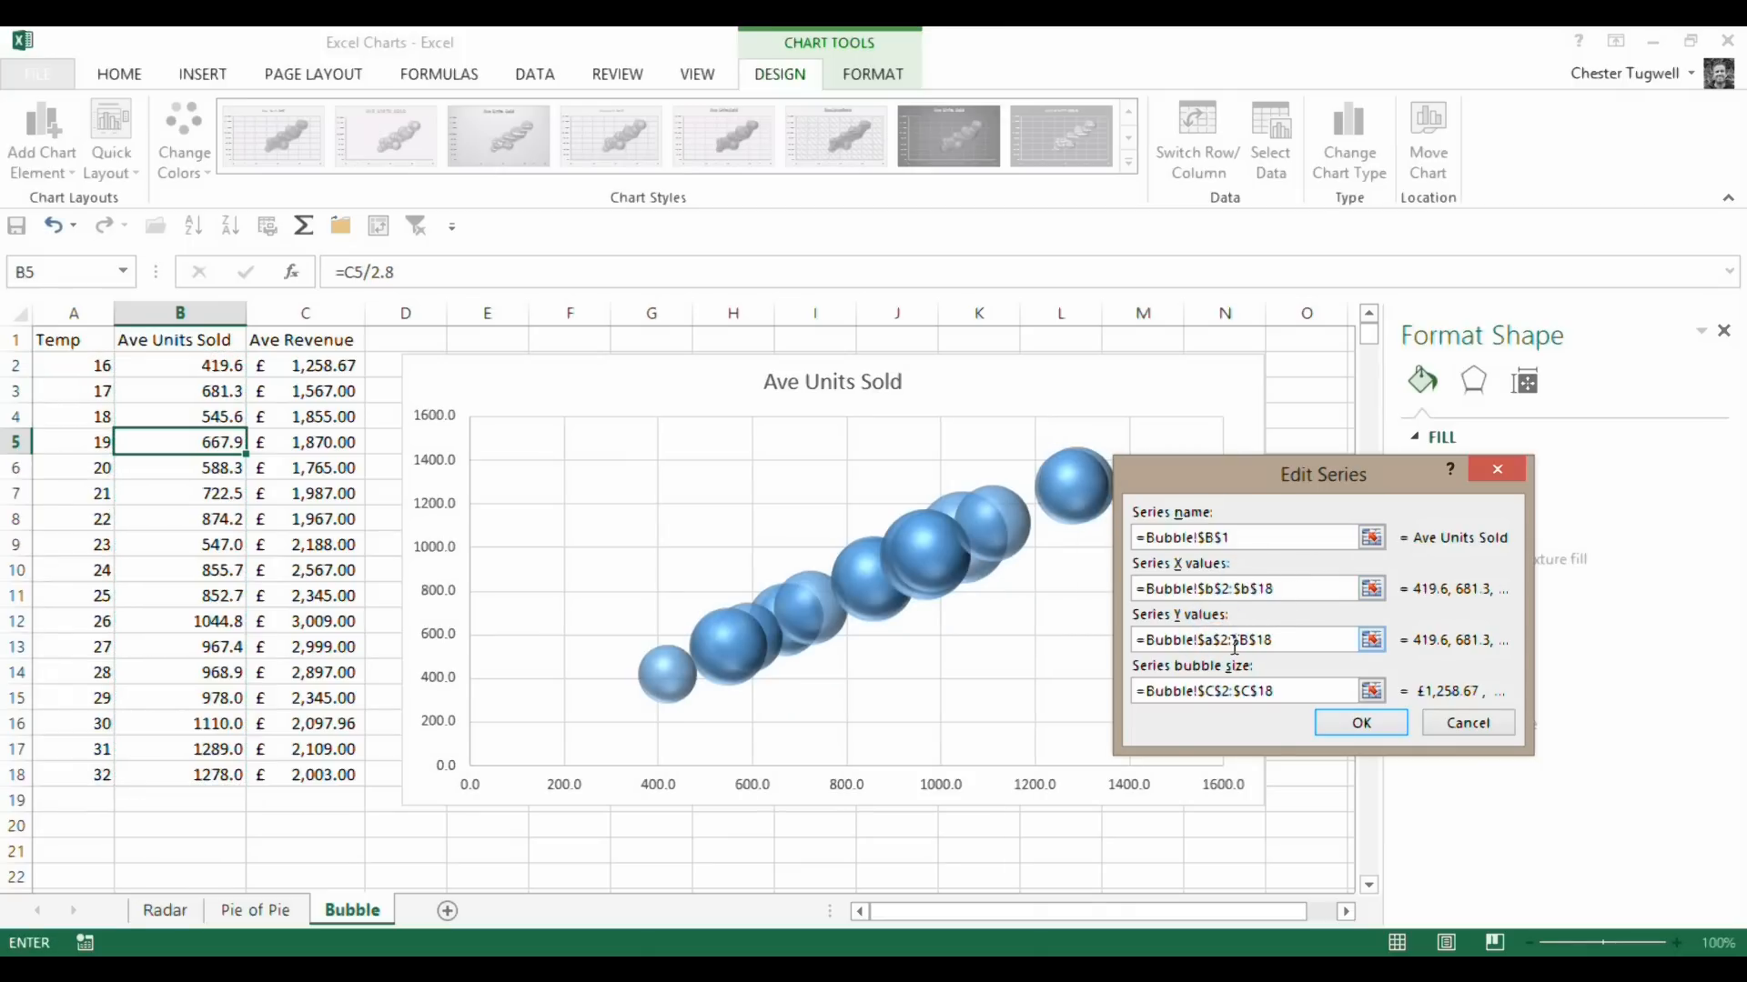
double_click(1257, 639)
text(B)
click(1345, 724)
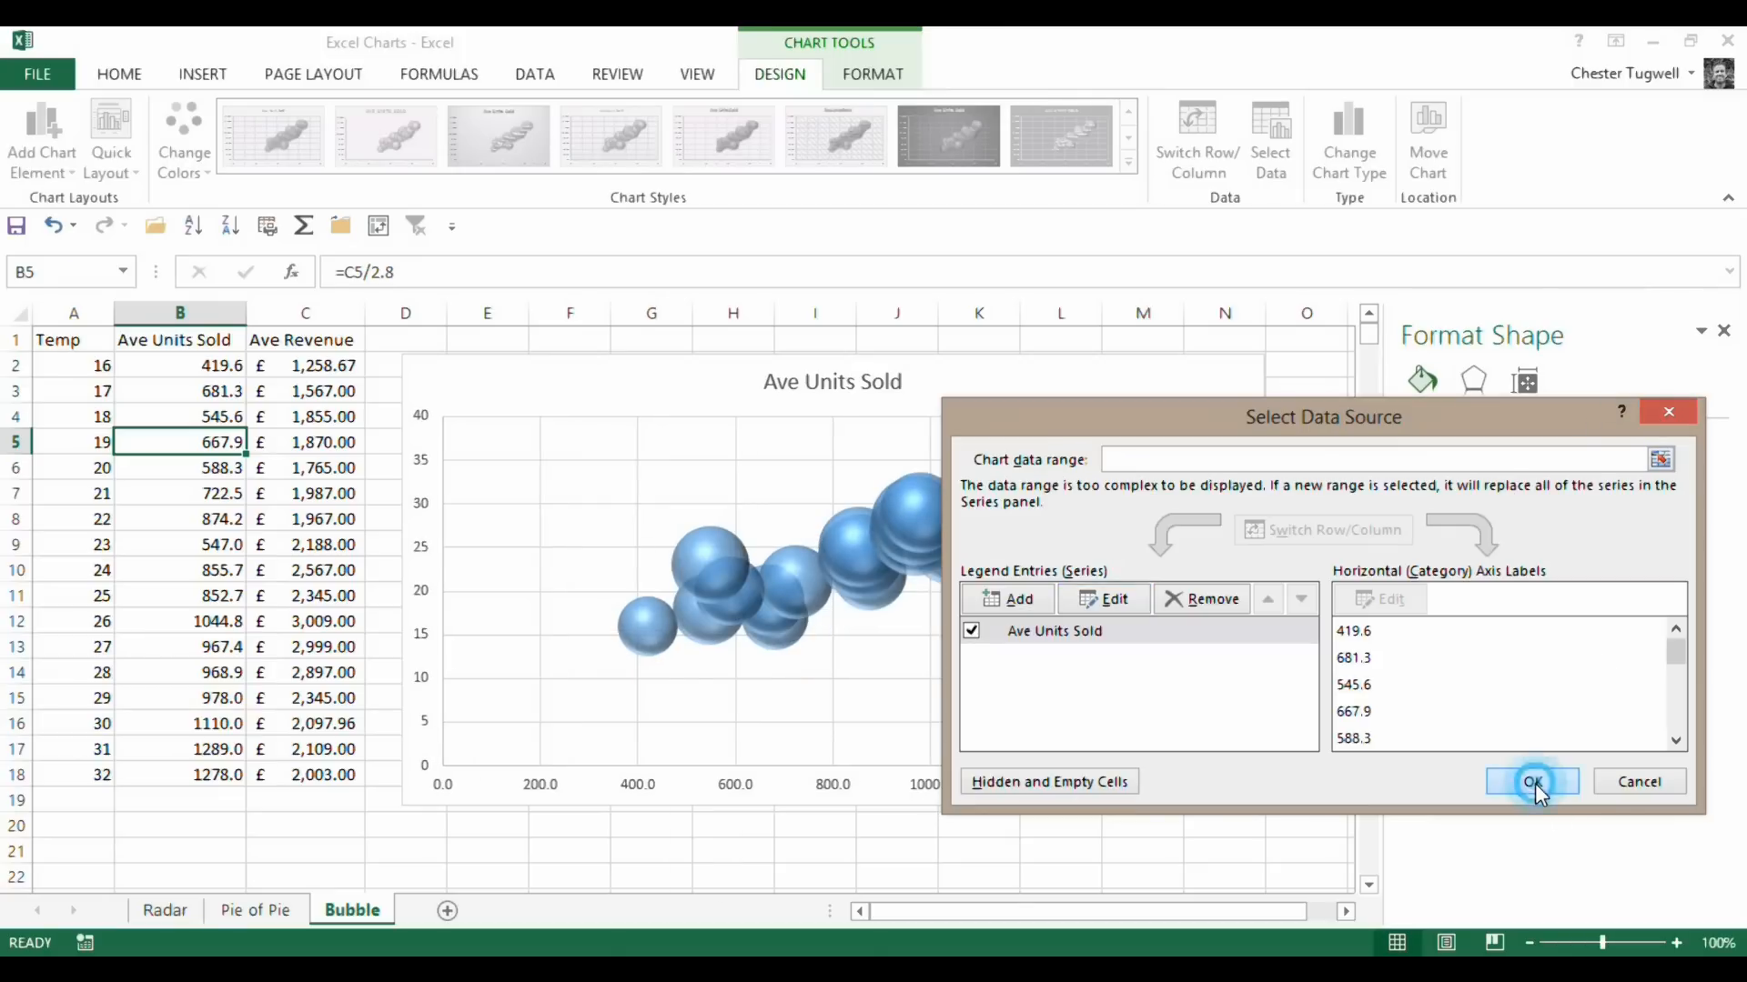
- Close the data source dialog and set the horizontal axis minimum to 200
click(1532, 782)
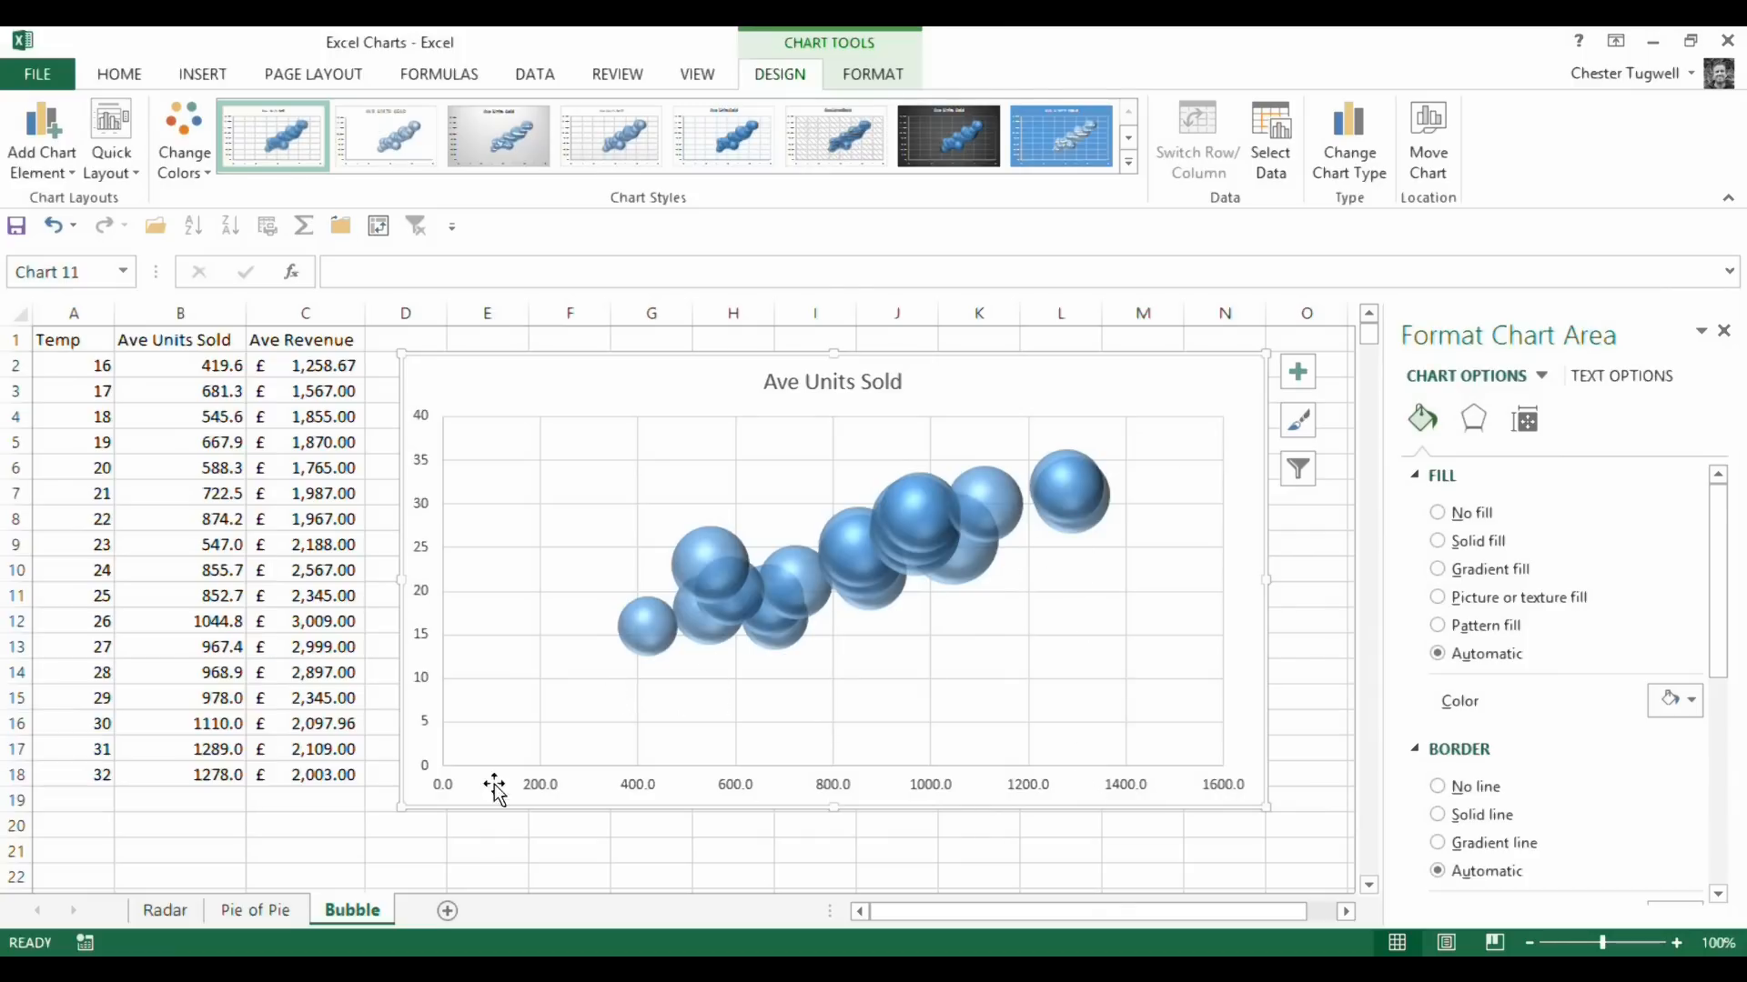
click(541, 790)
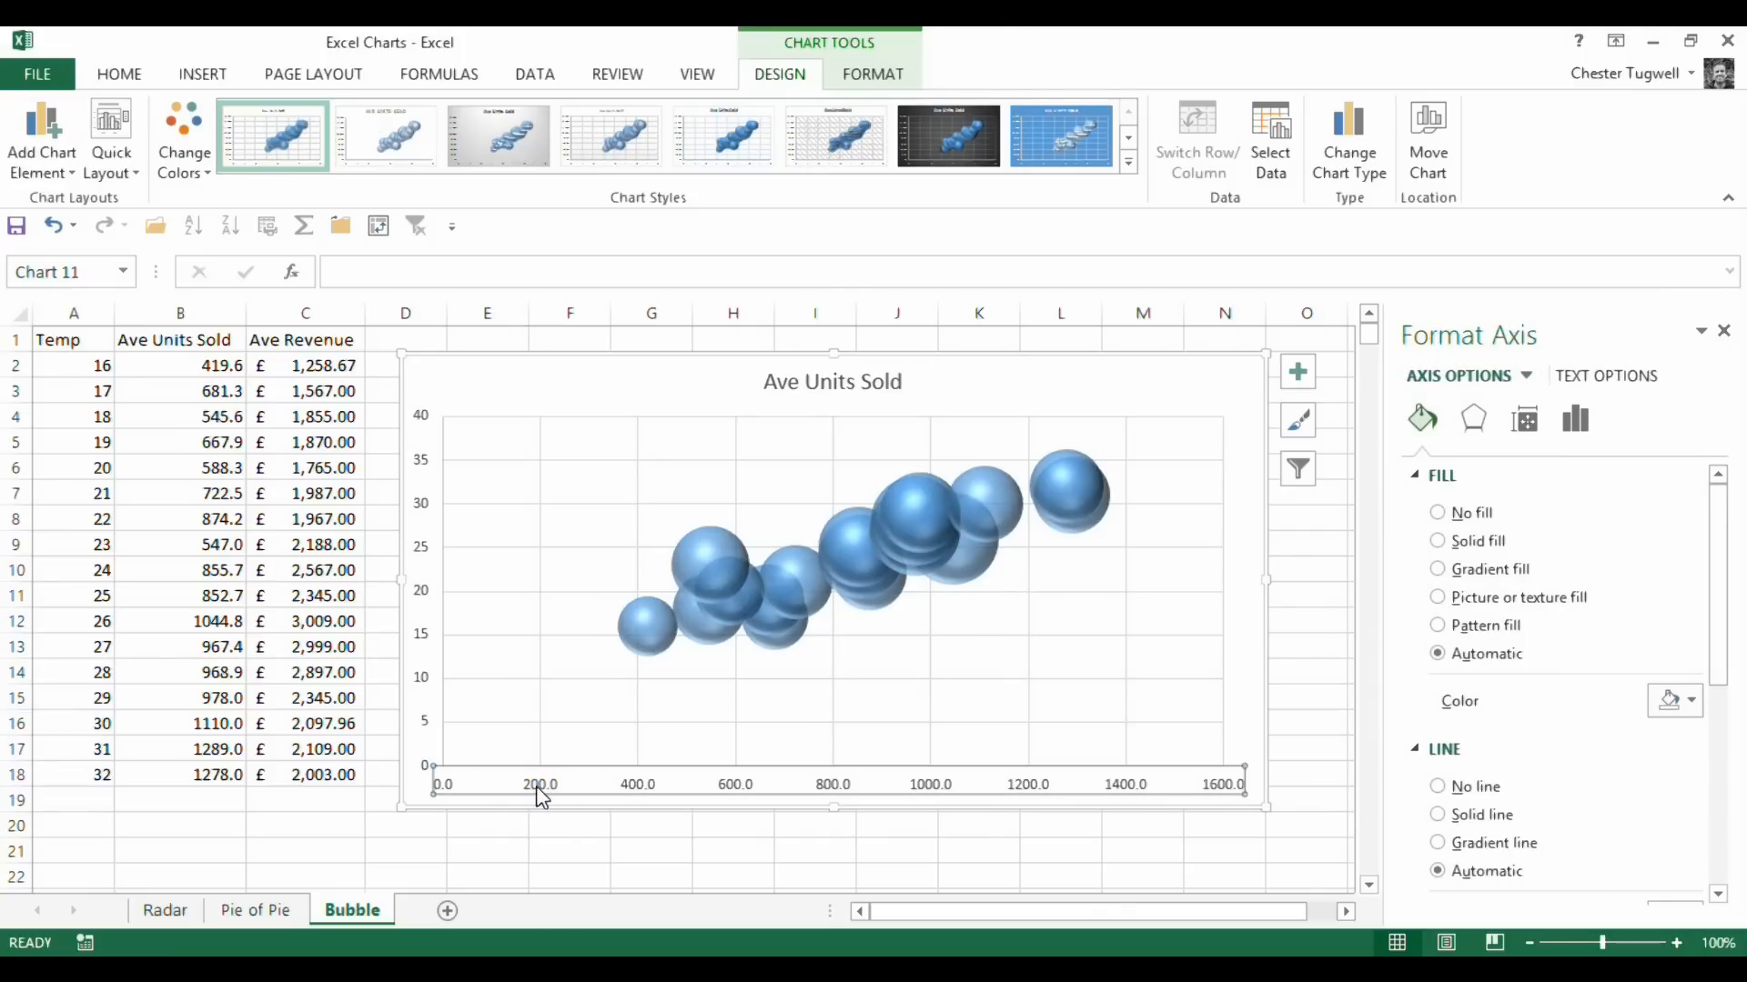
click(1577, 427)
click(1416, 481)
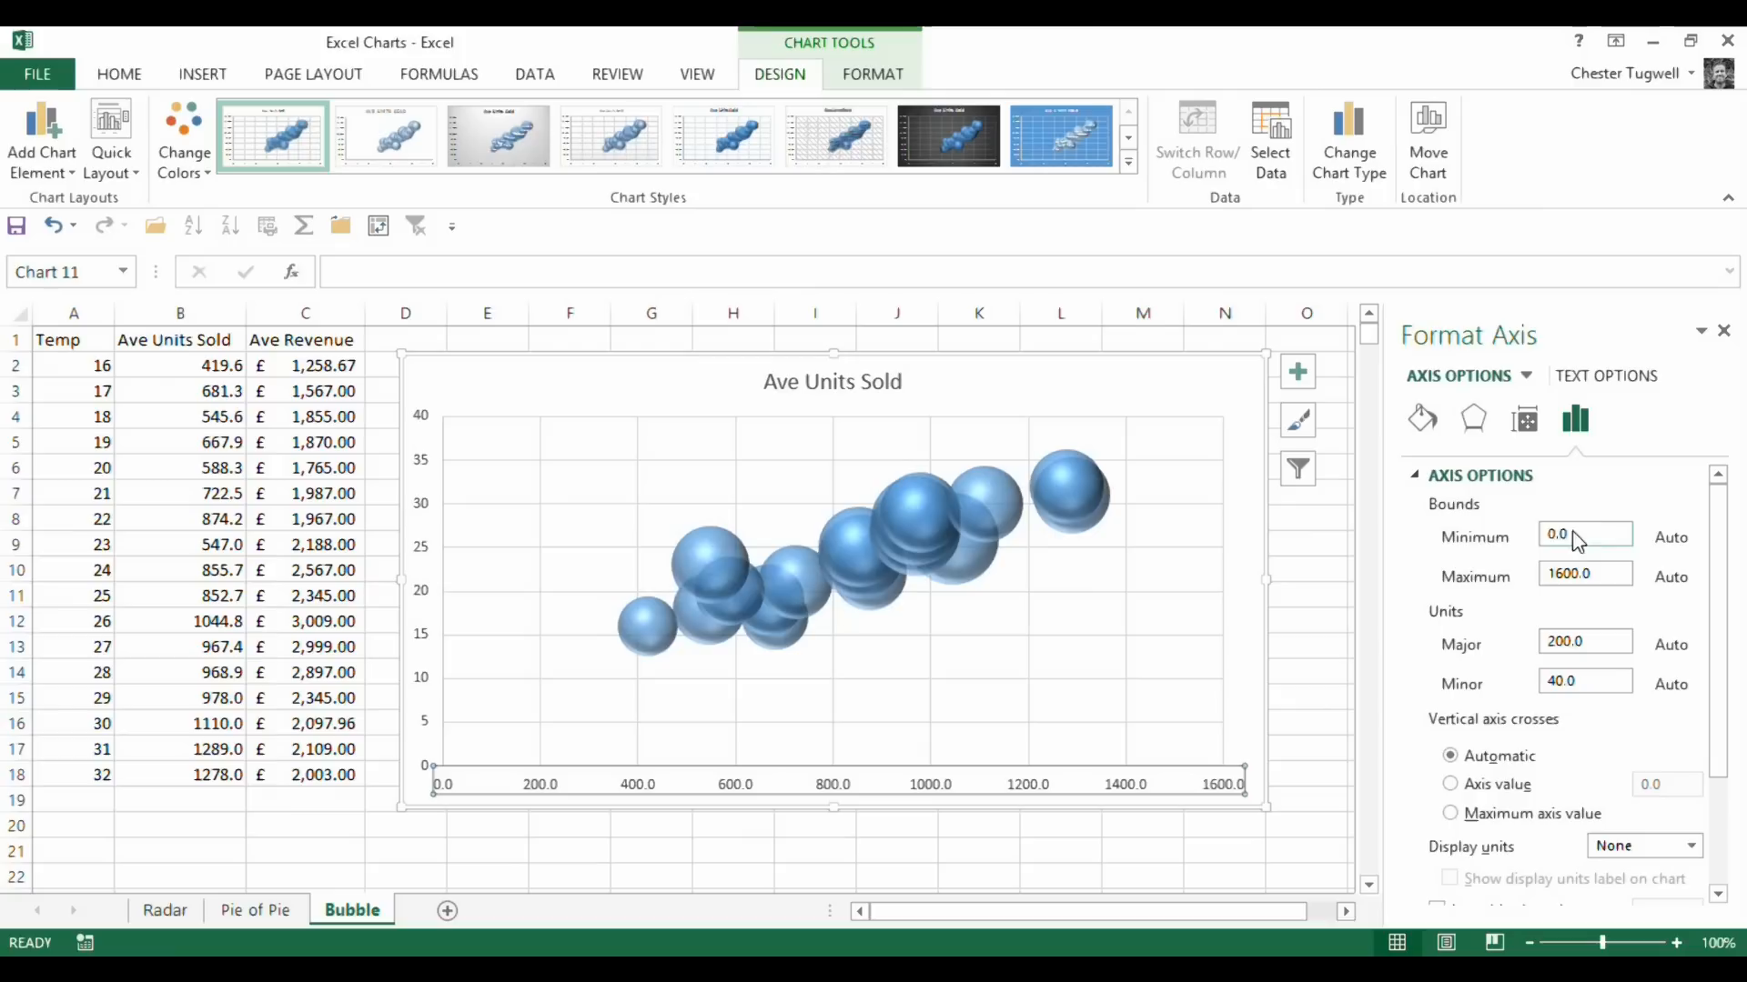
drag(1577, 540, 1424, 530)
text(2)
key(Return)
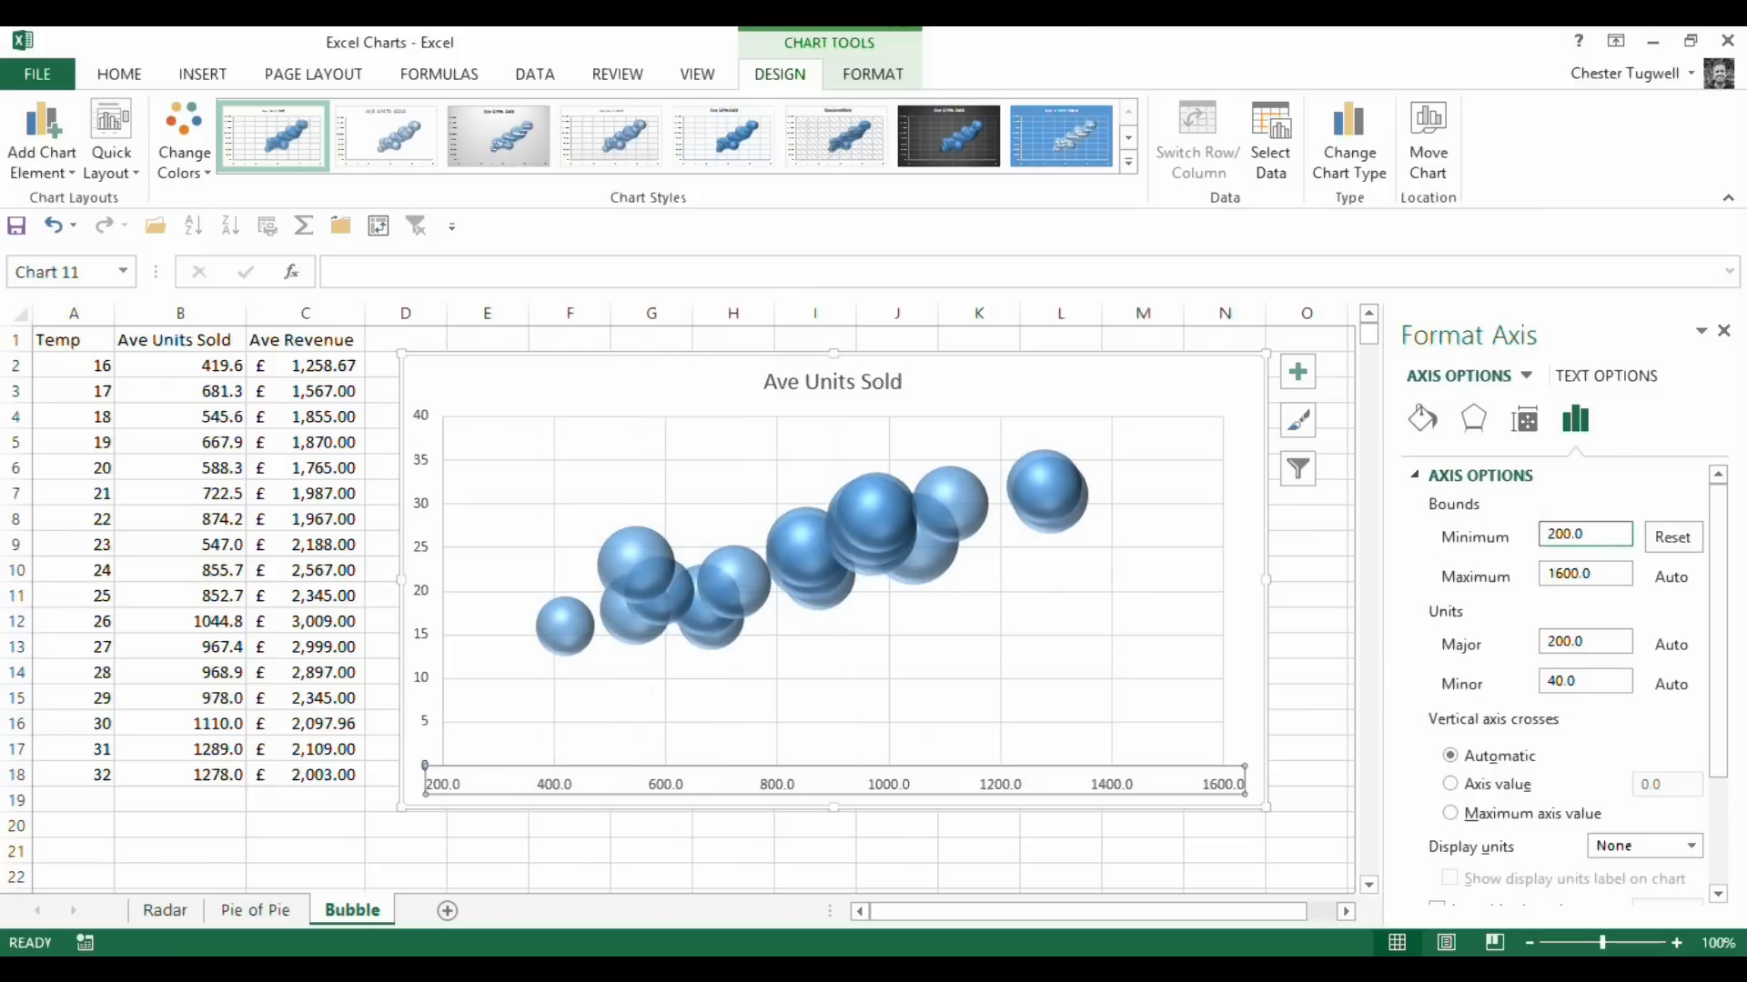
- Set the vertical axis minimum to 10 and the horizontal axis maximum to 1500
click(423, 553)
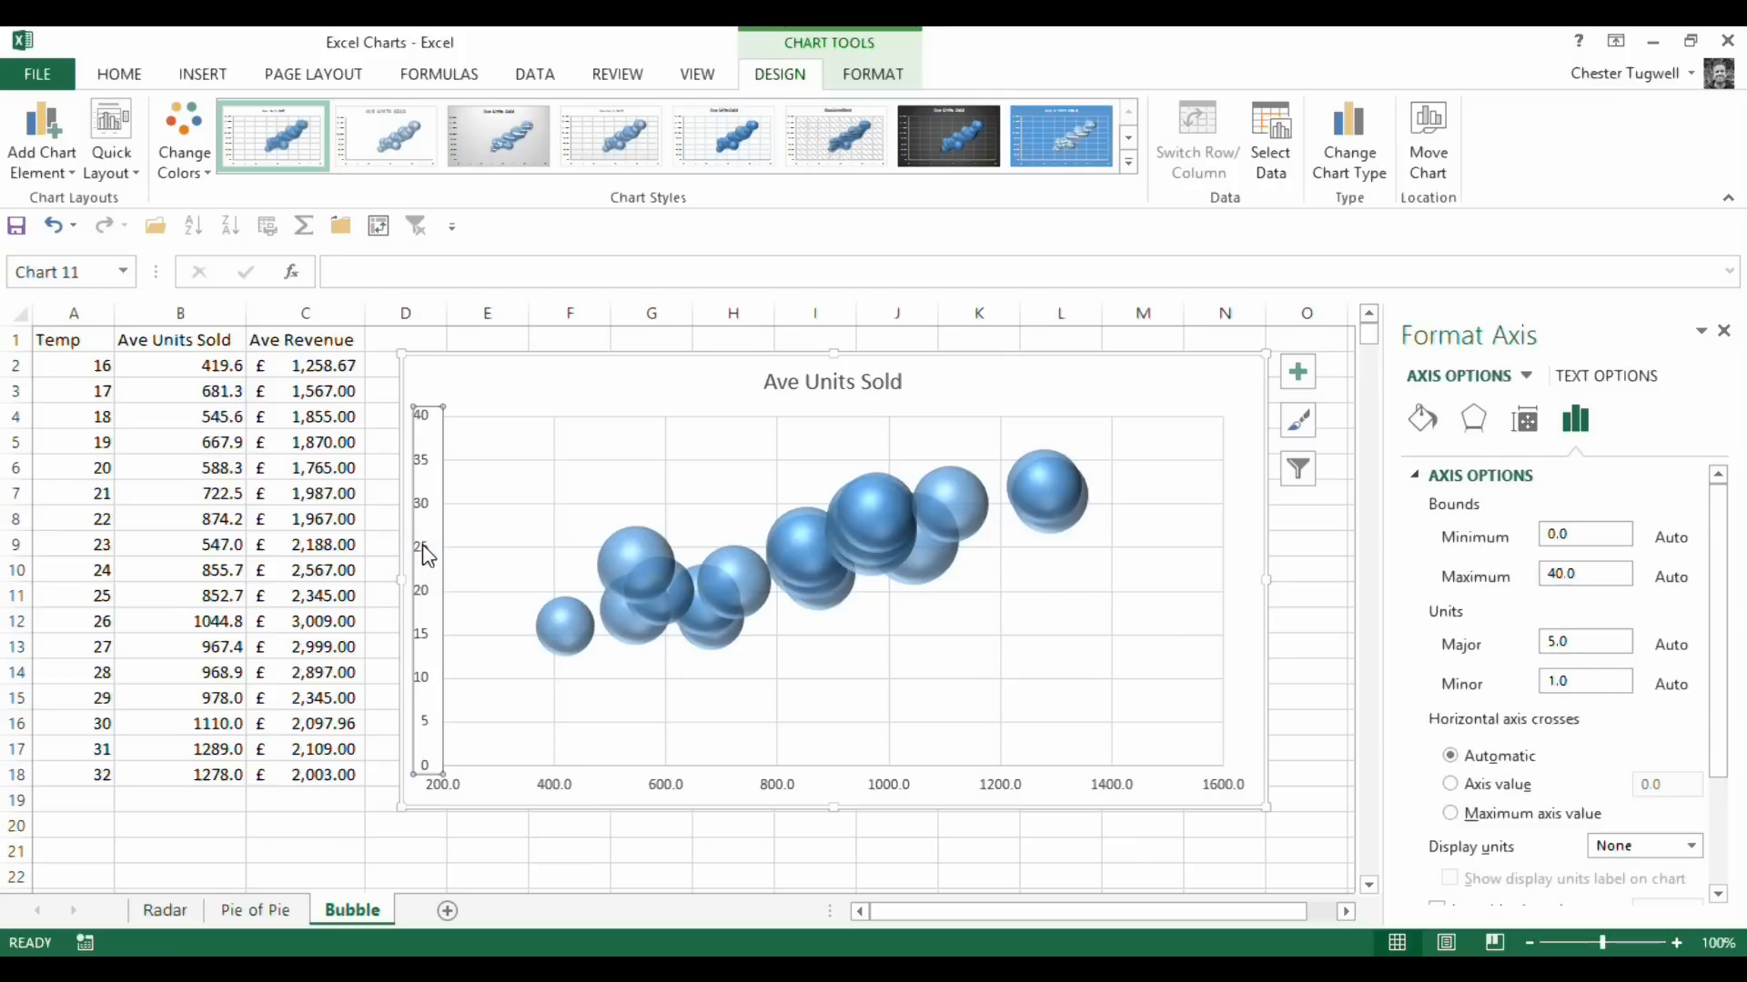
double_click(1587, 535)
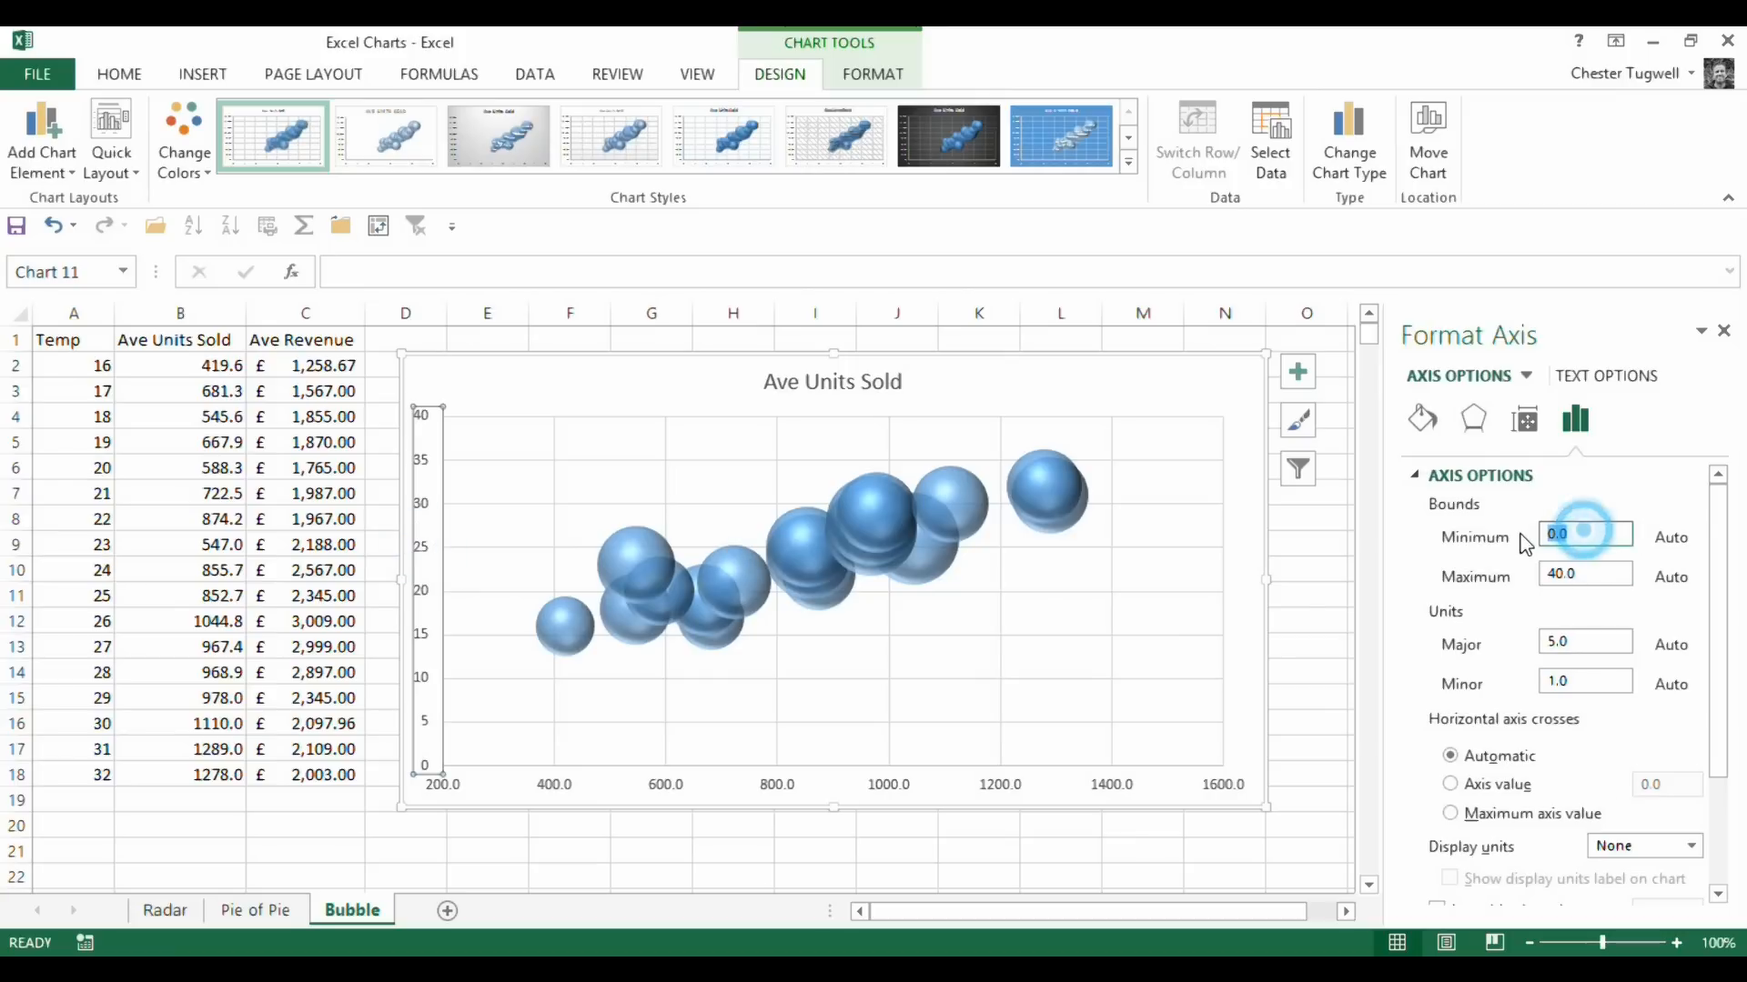
text(10)
key(Return)
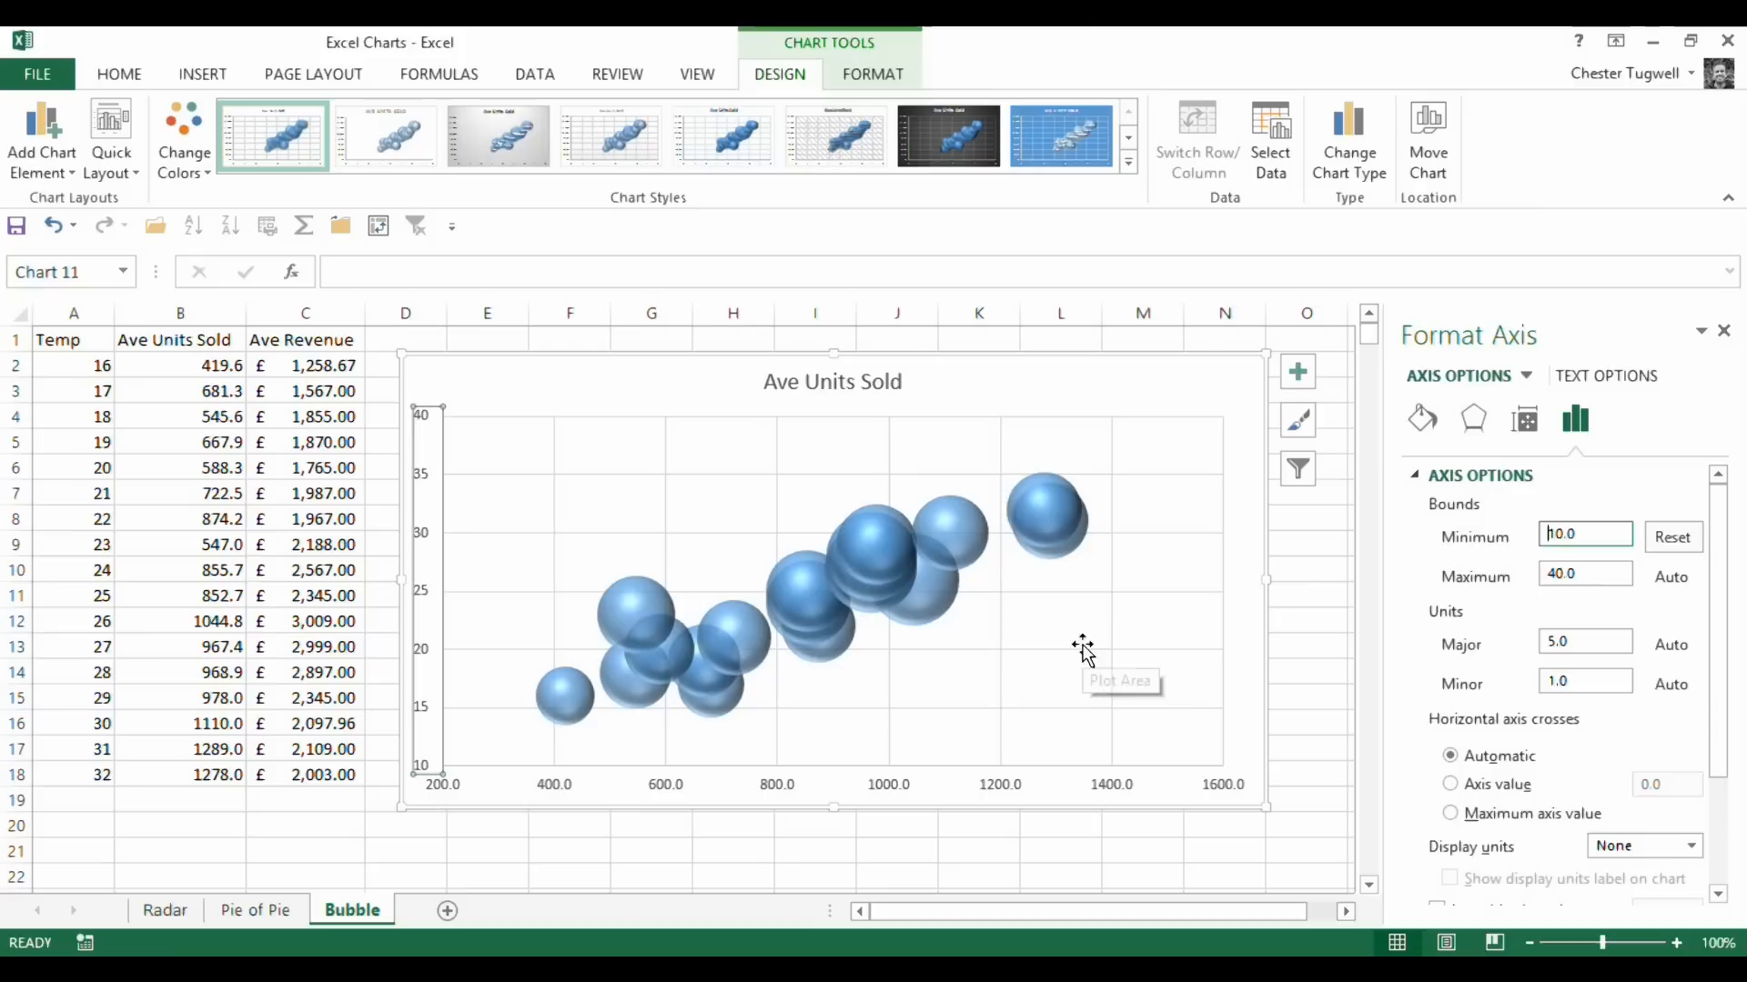
click(1015, 785)
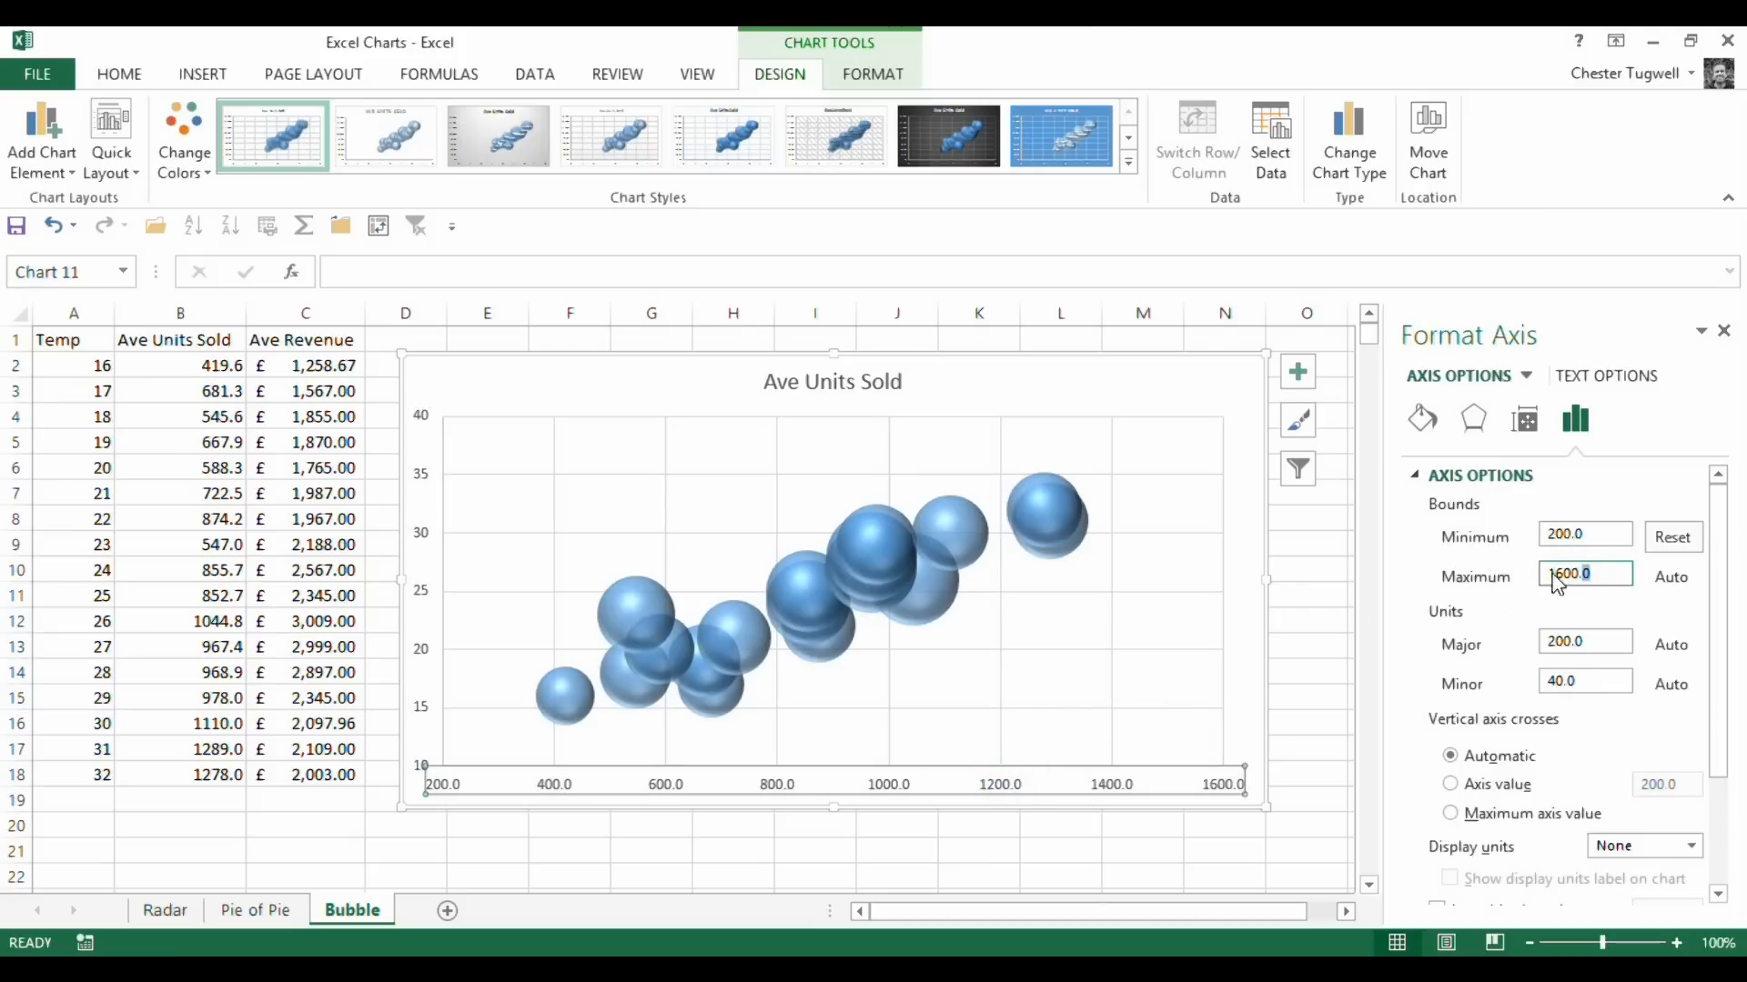
drag(1599, 571, 1507, 584)
text(1)
key(Return)
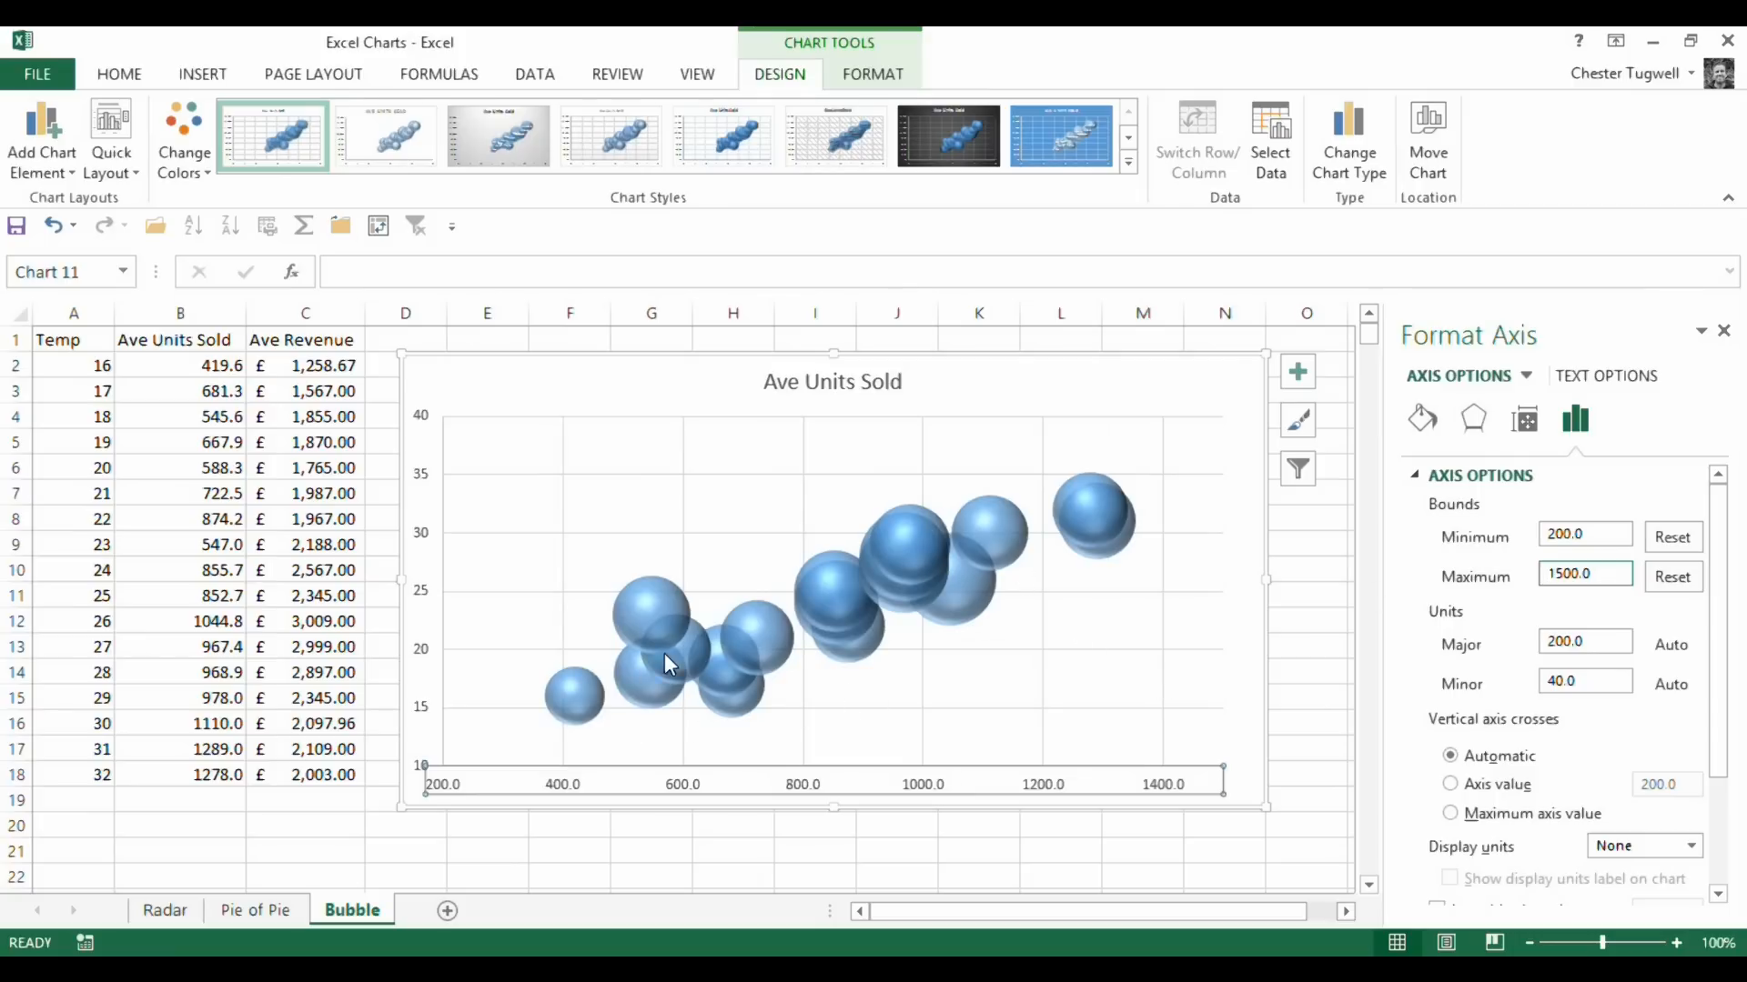
- Size the bubbles by width and scale the bubble size down to 50
click(1109, 523)
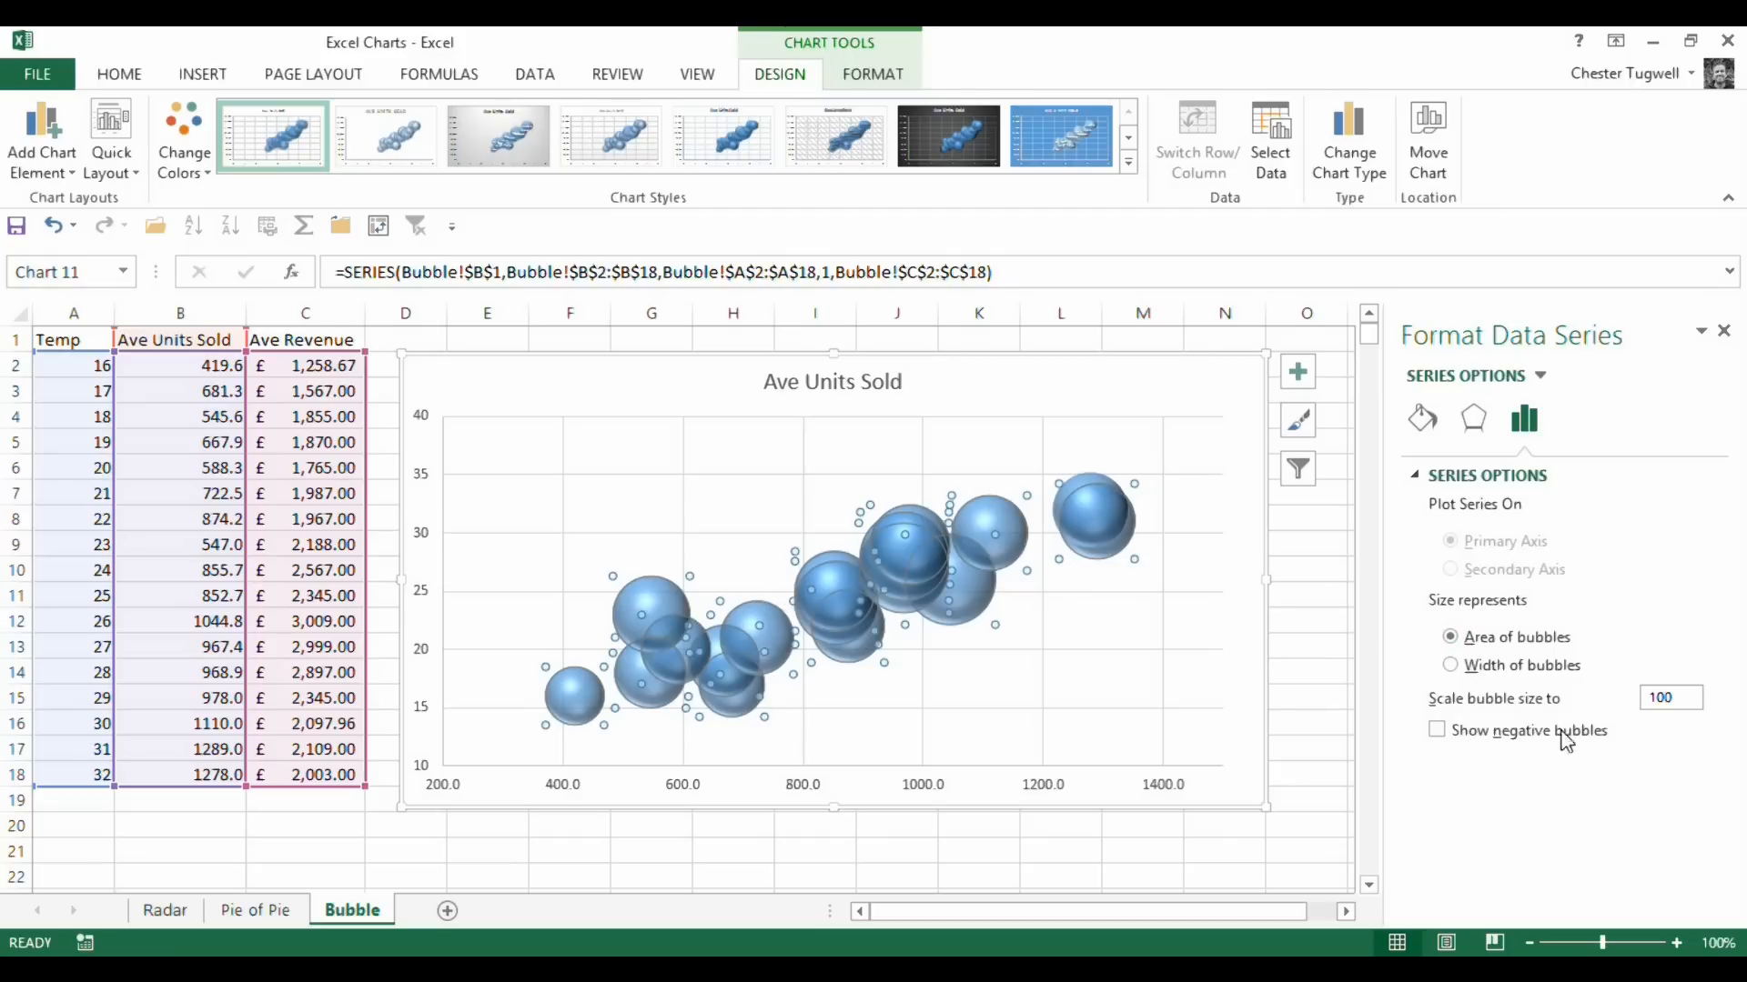
click(1450, 666)
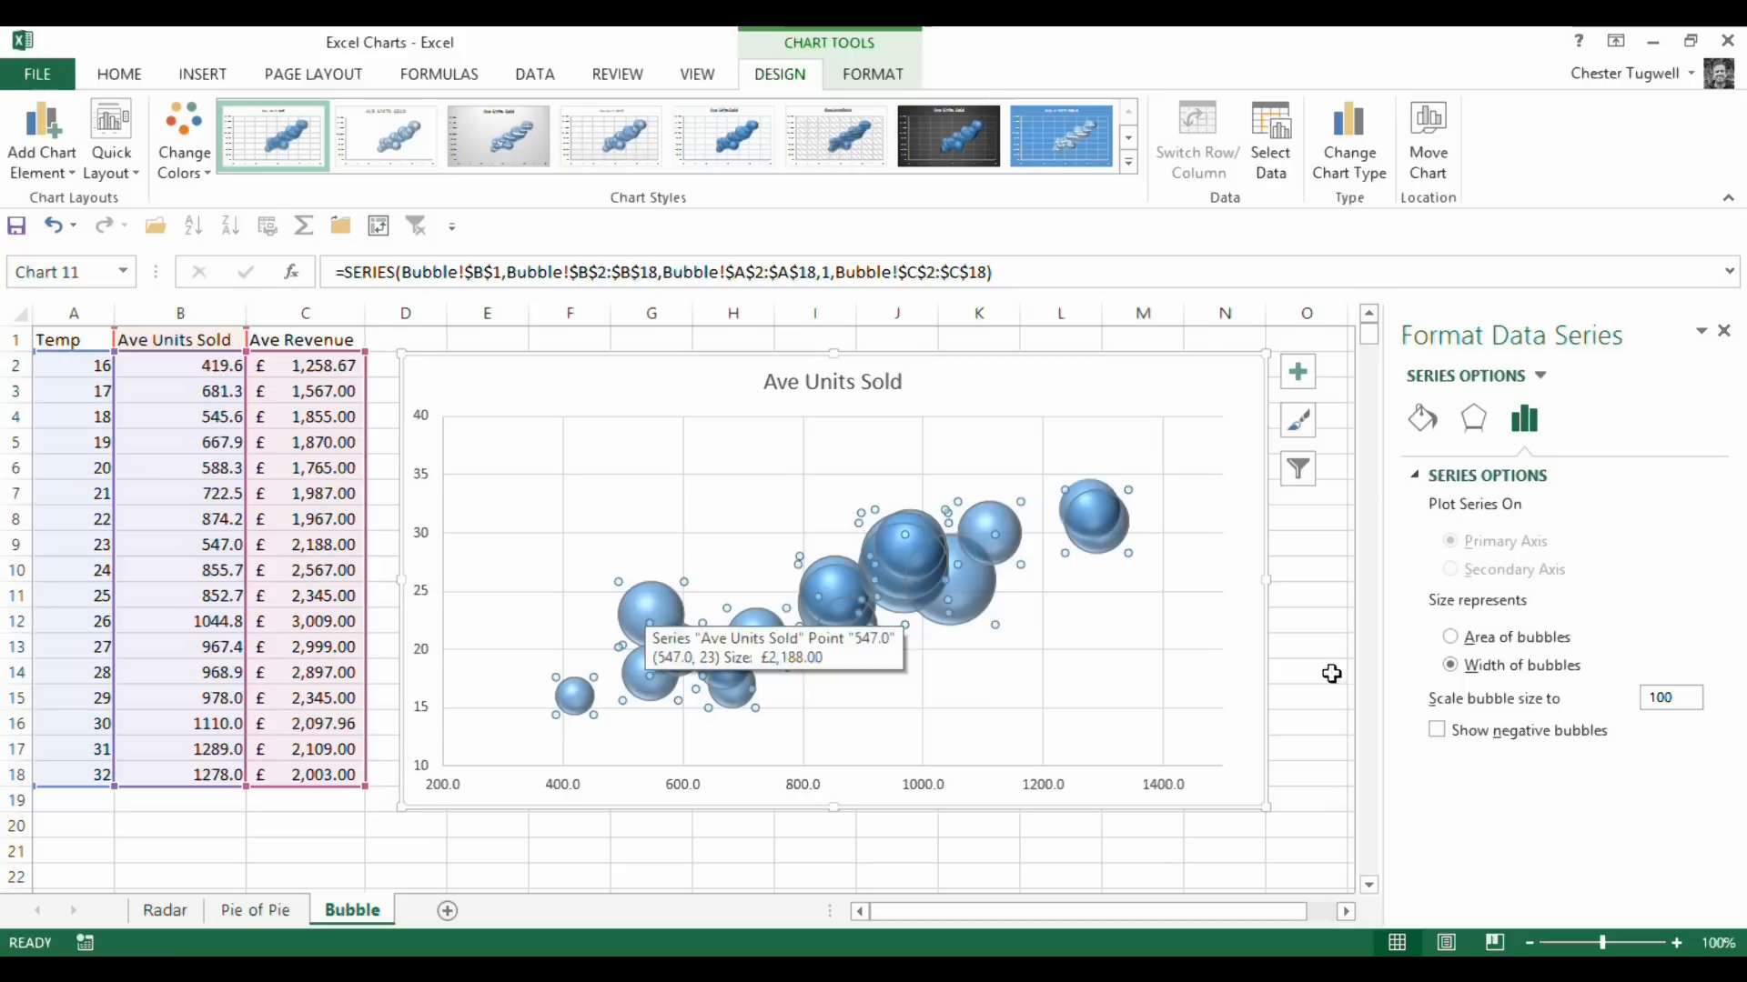
double_click(1693, 699)
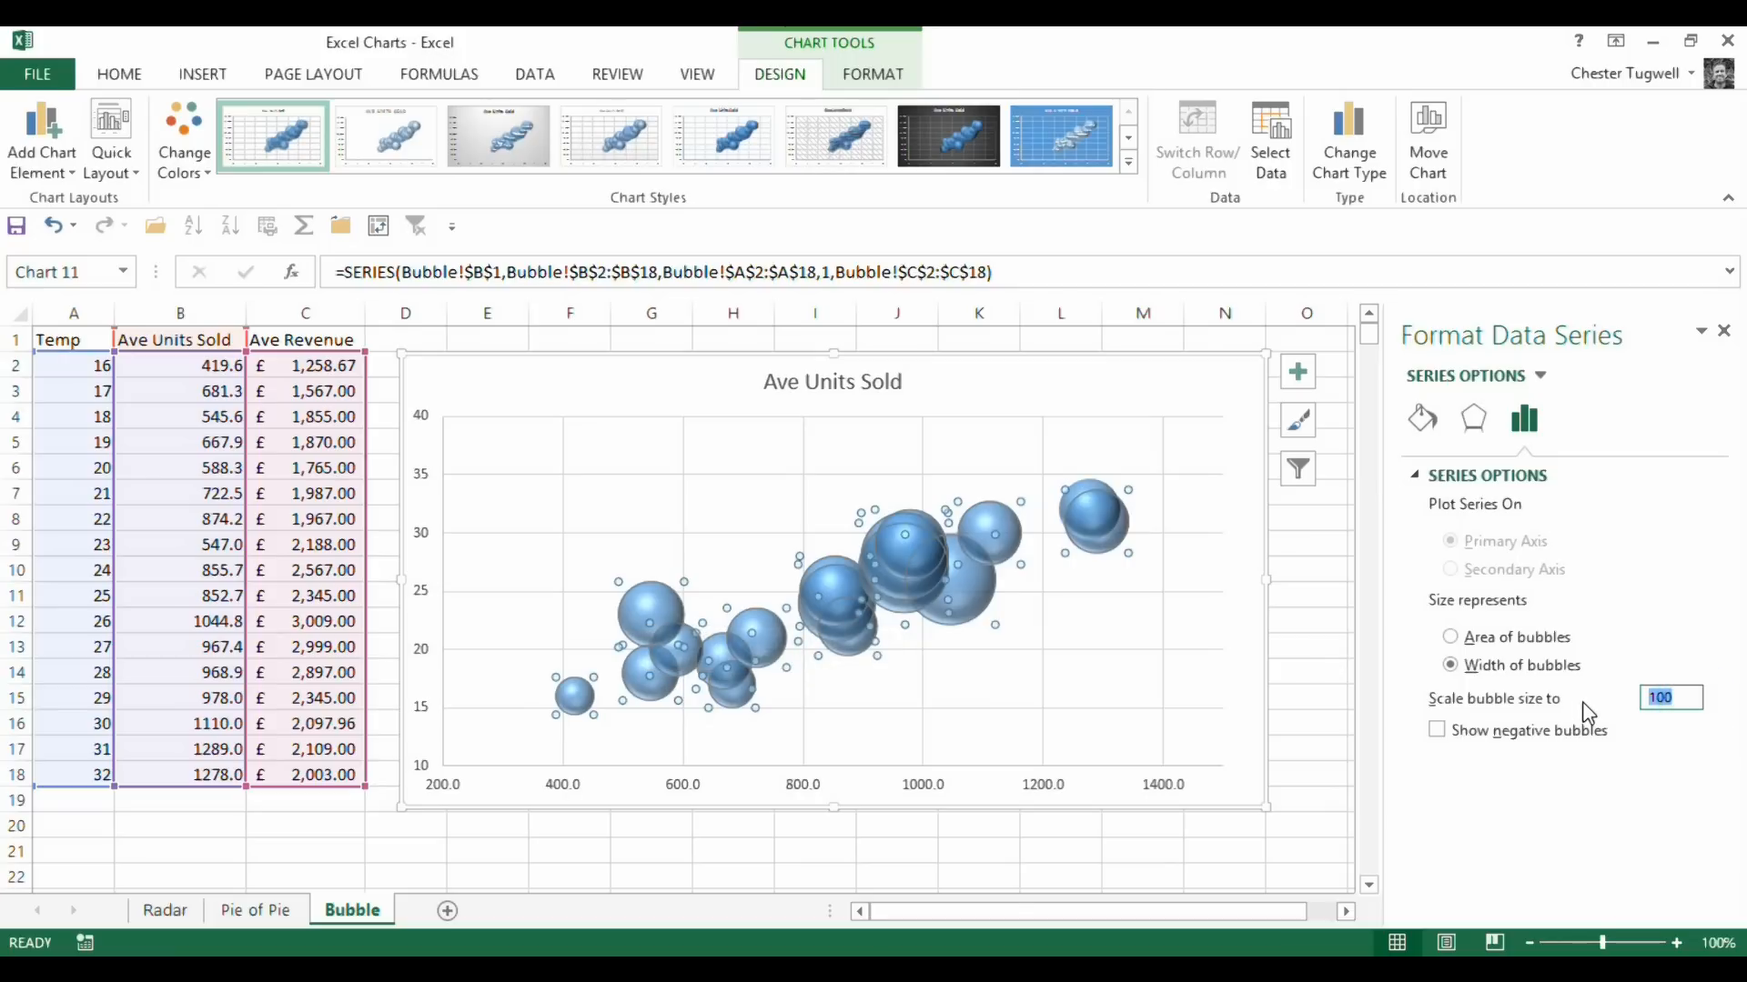
text(50)
key(Return)
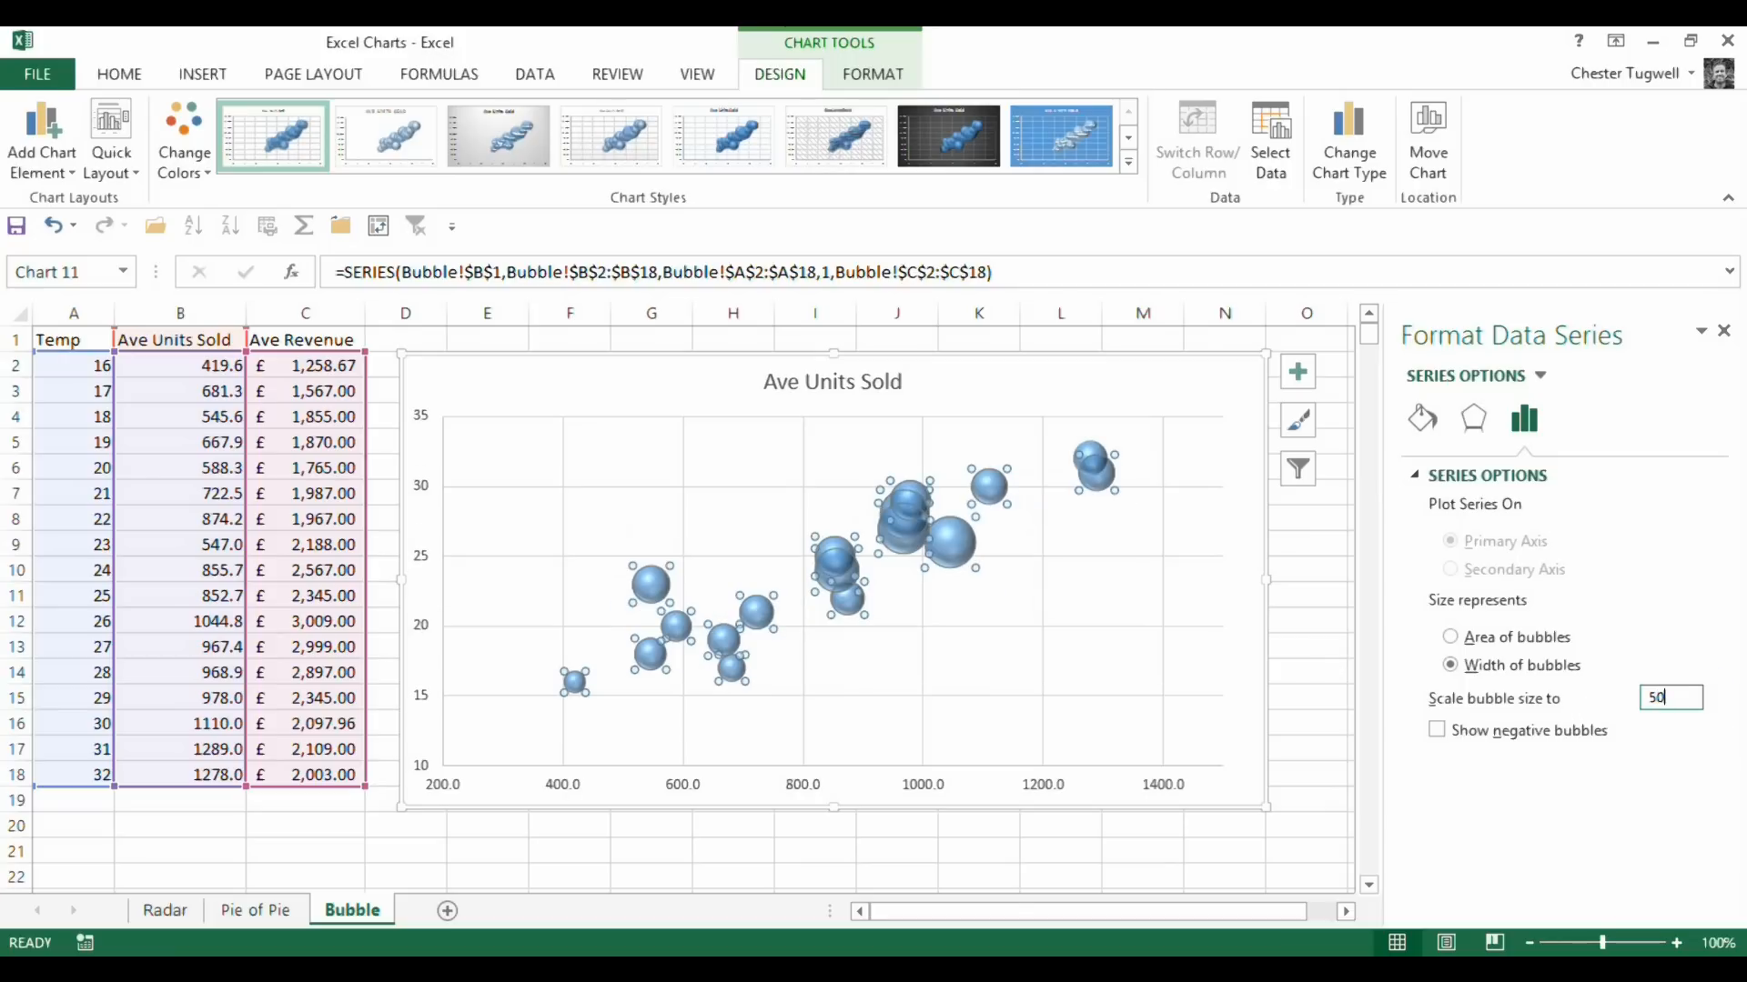
click(1083, 622)
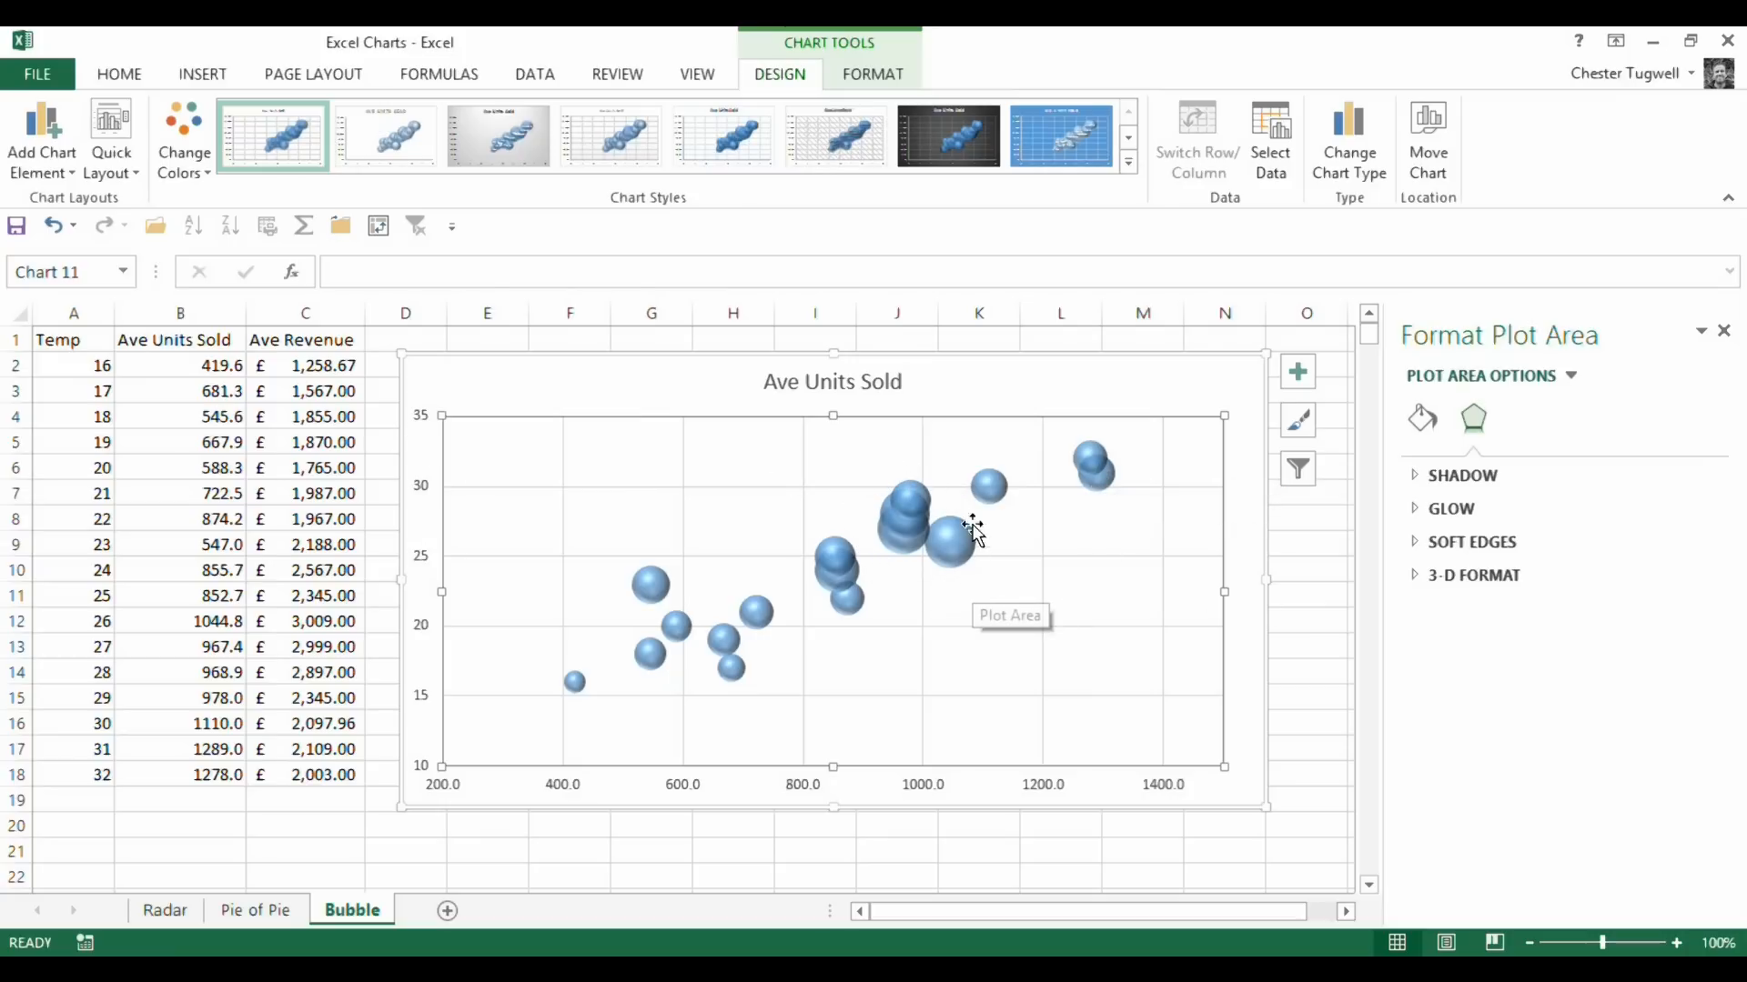
- Search Office.com Clip Art online for ice cream and choose the smiley with cone
click(202, 79)
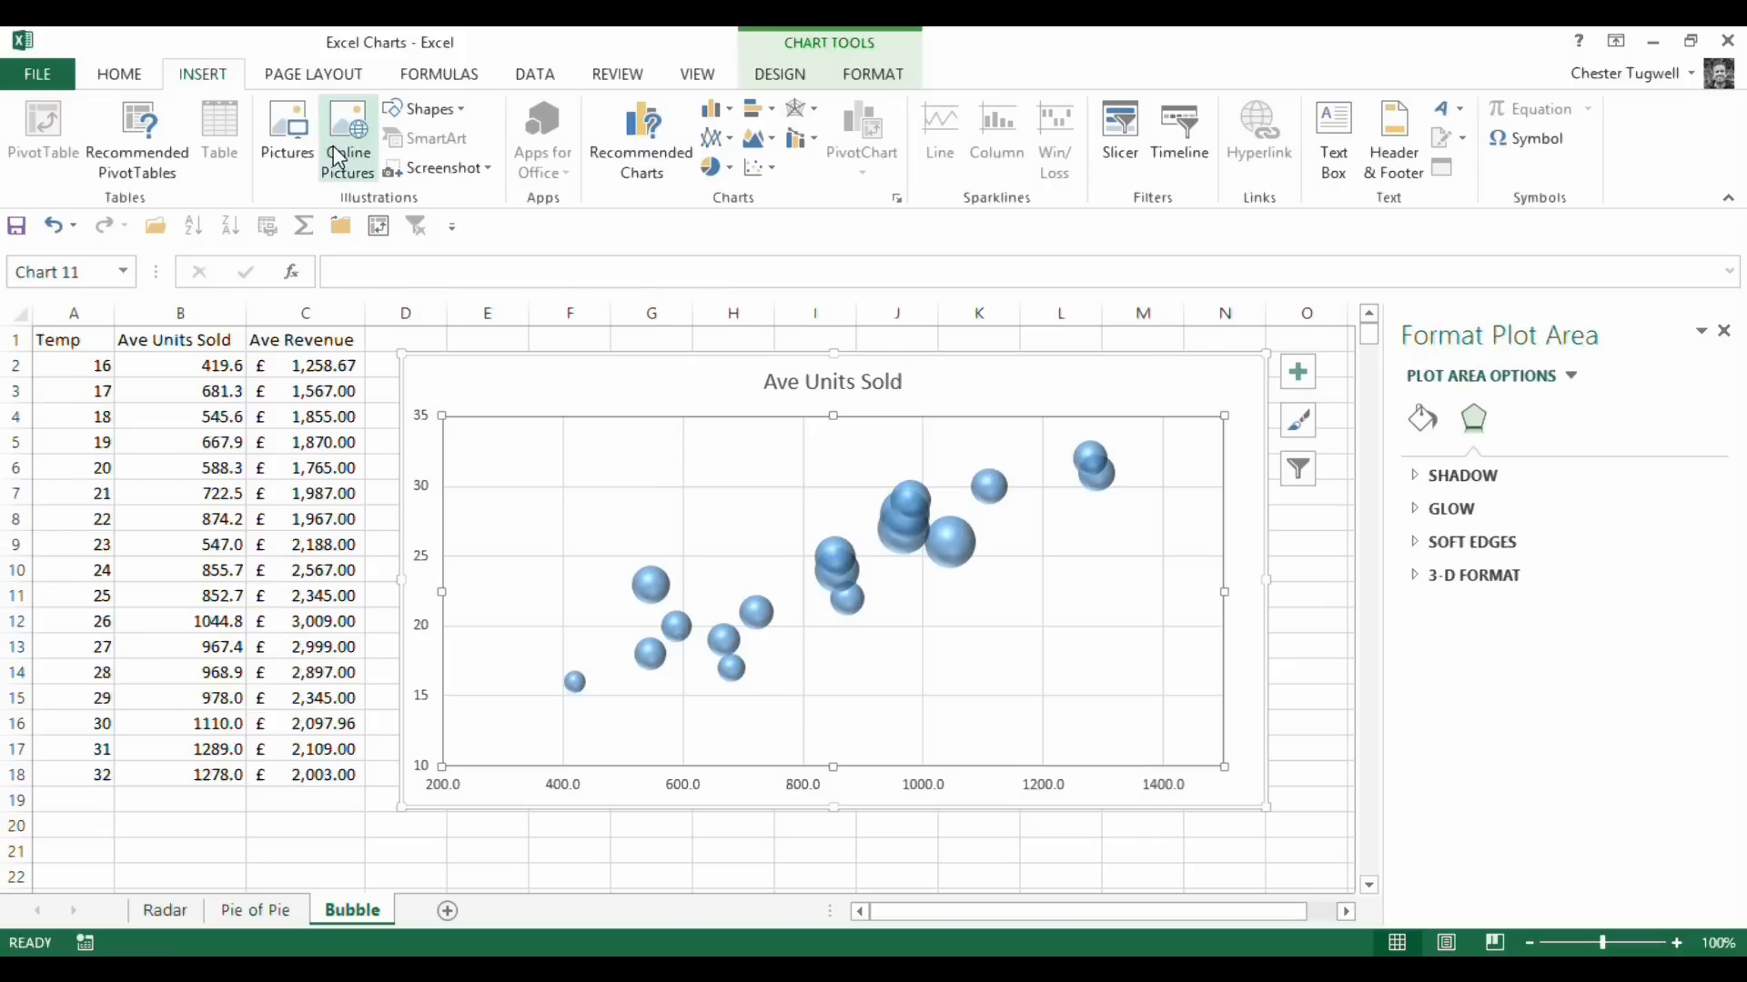
click(340, 149)
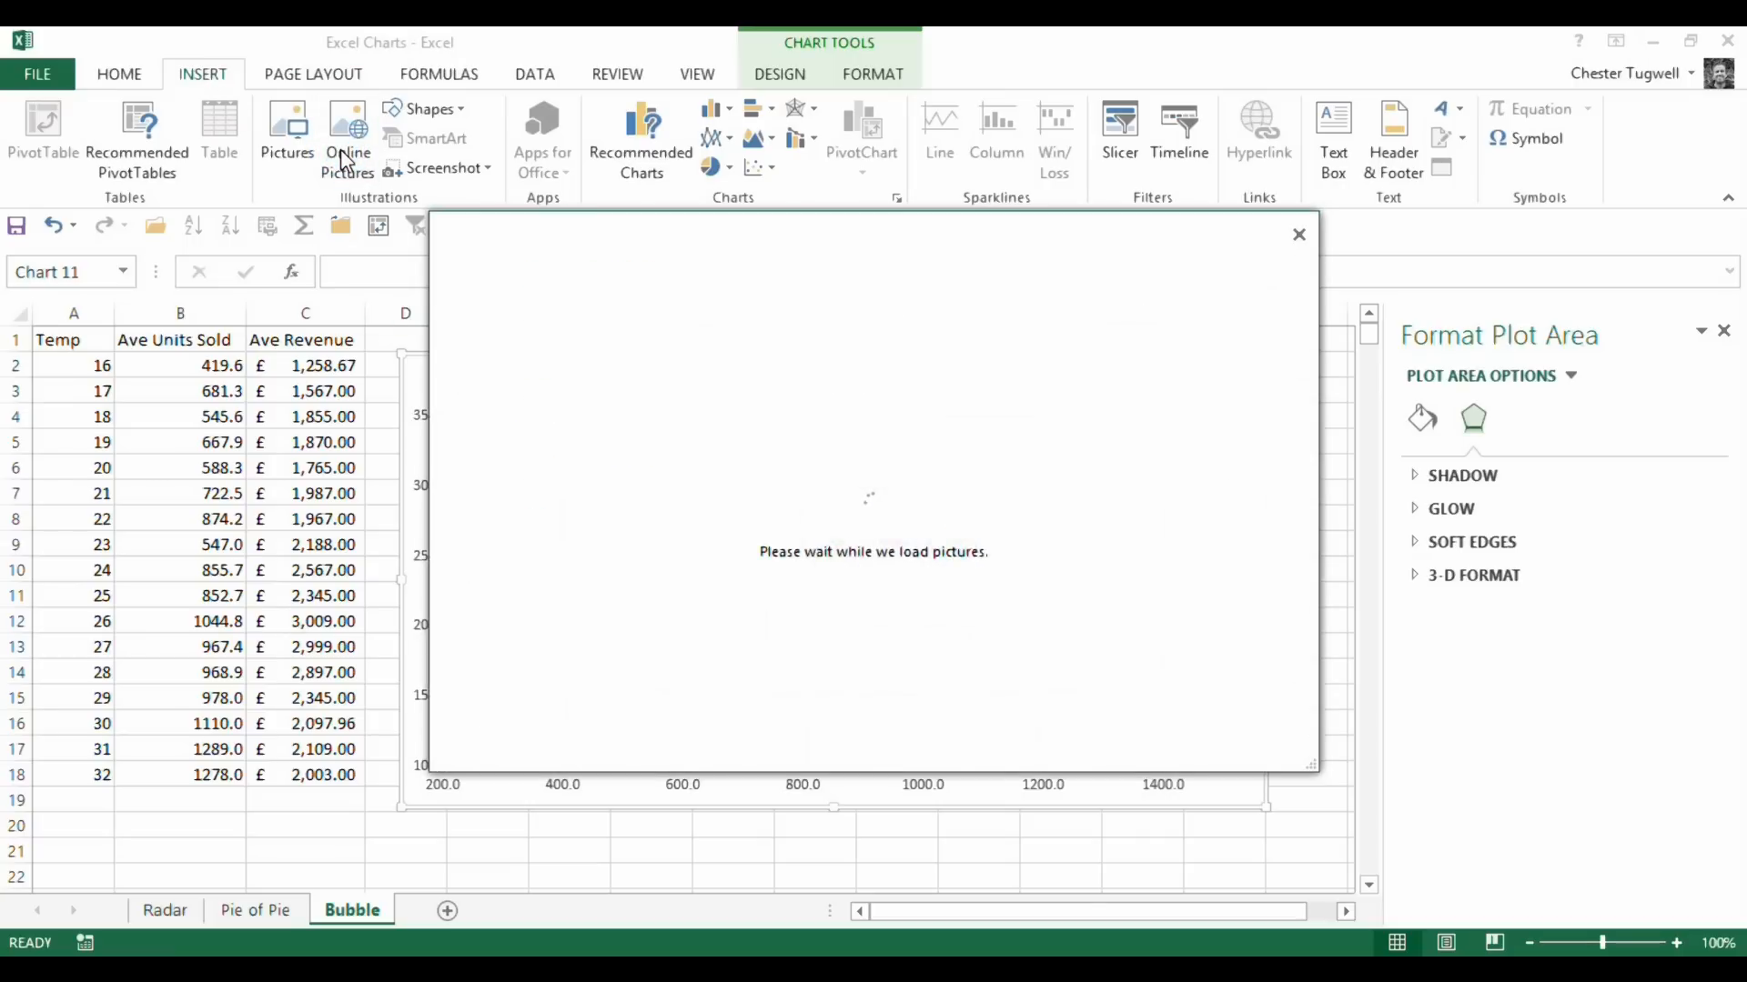
click(1001, 359)
text(ice cream)
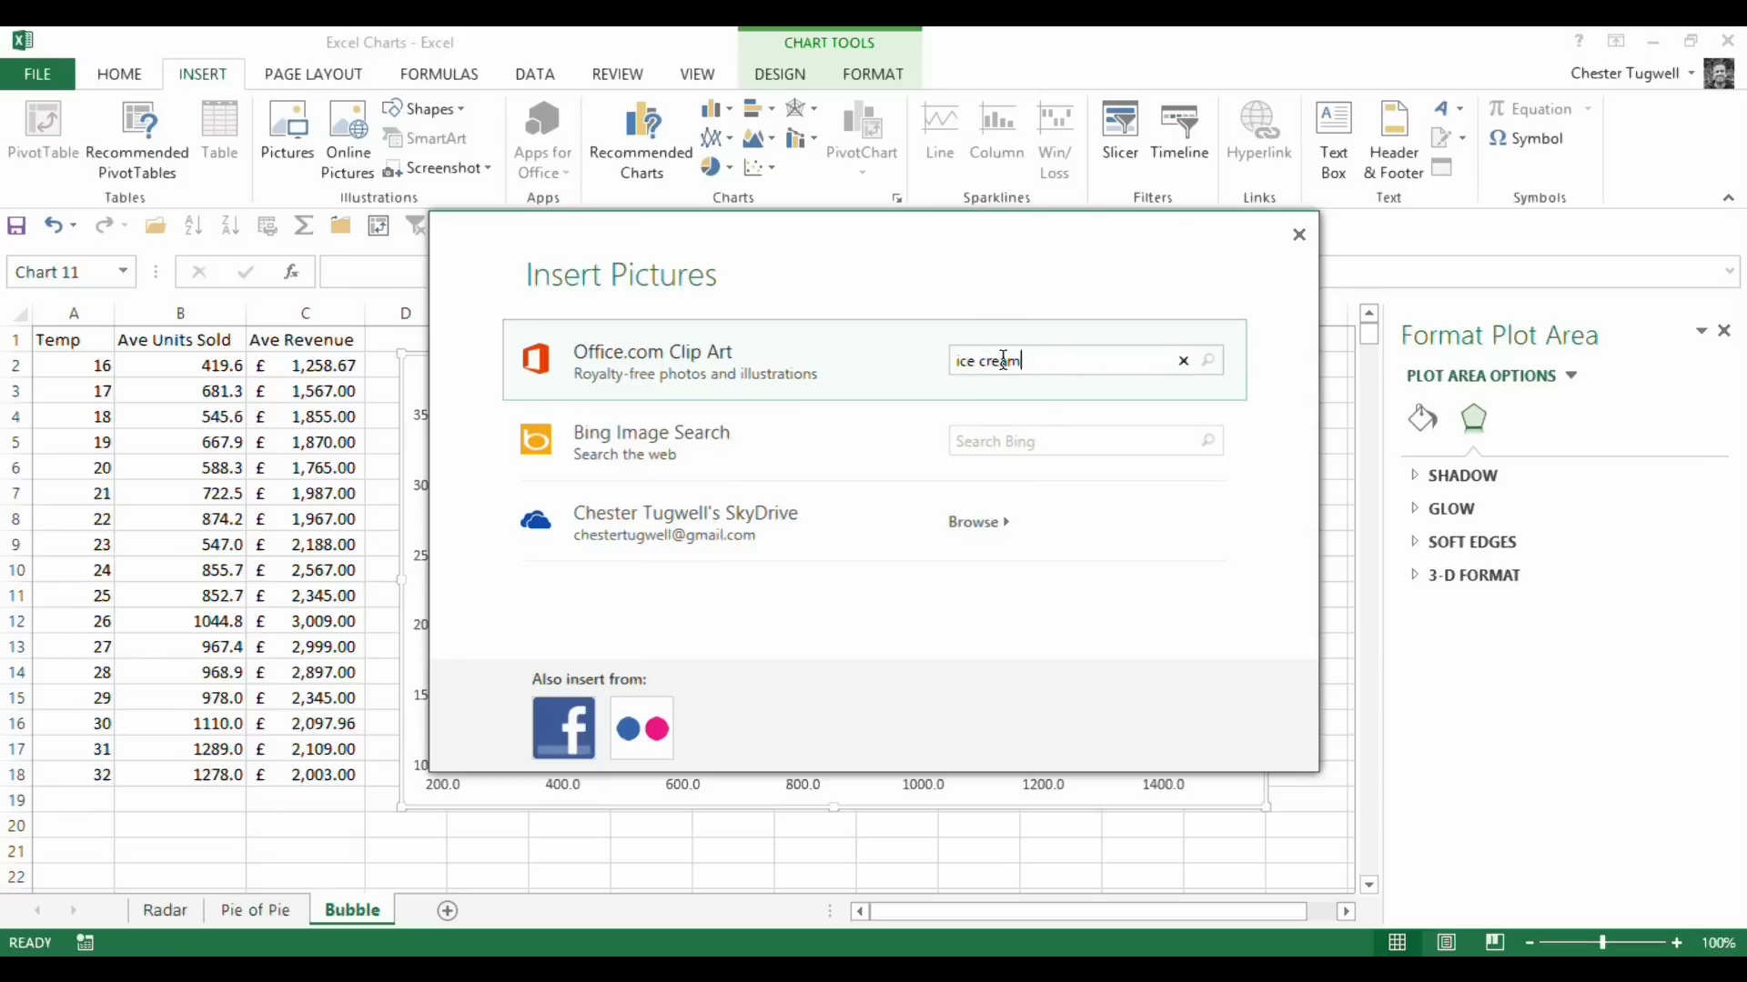
key(Return)
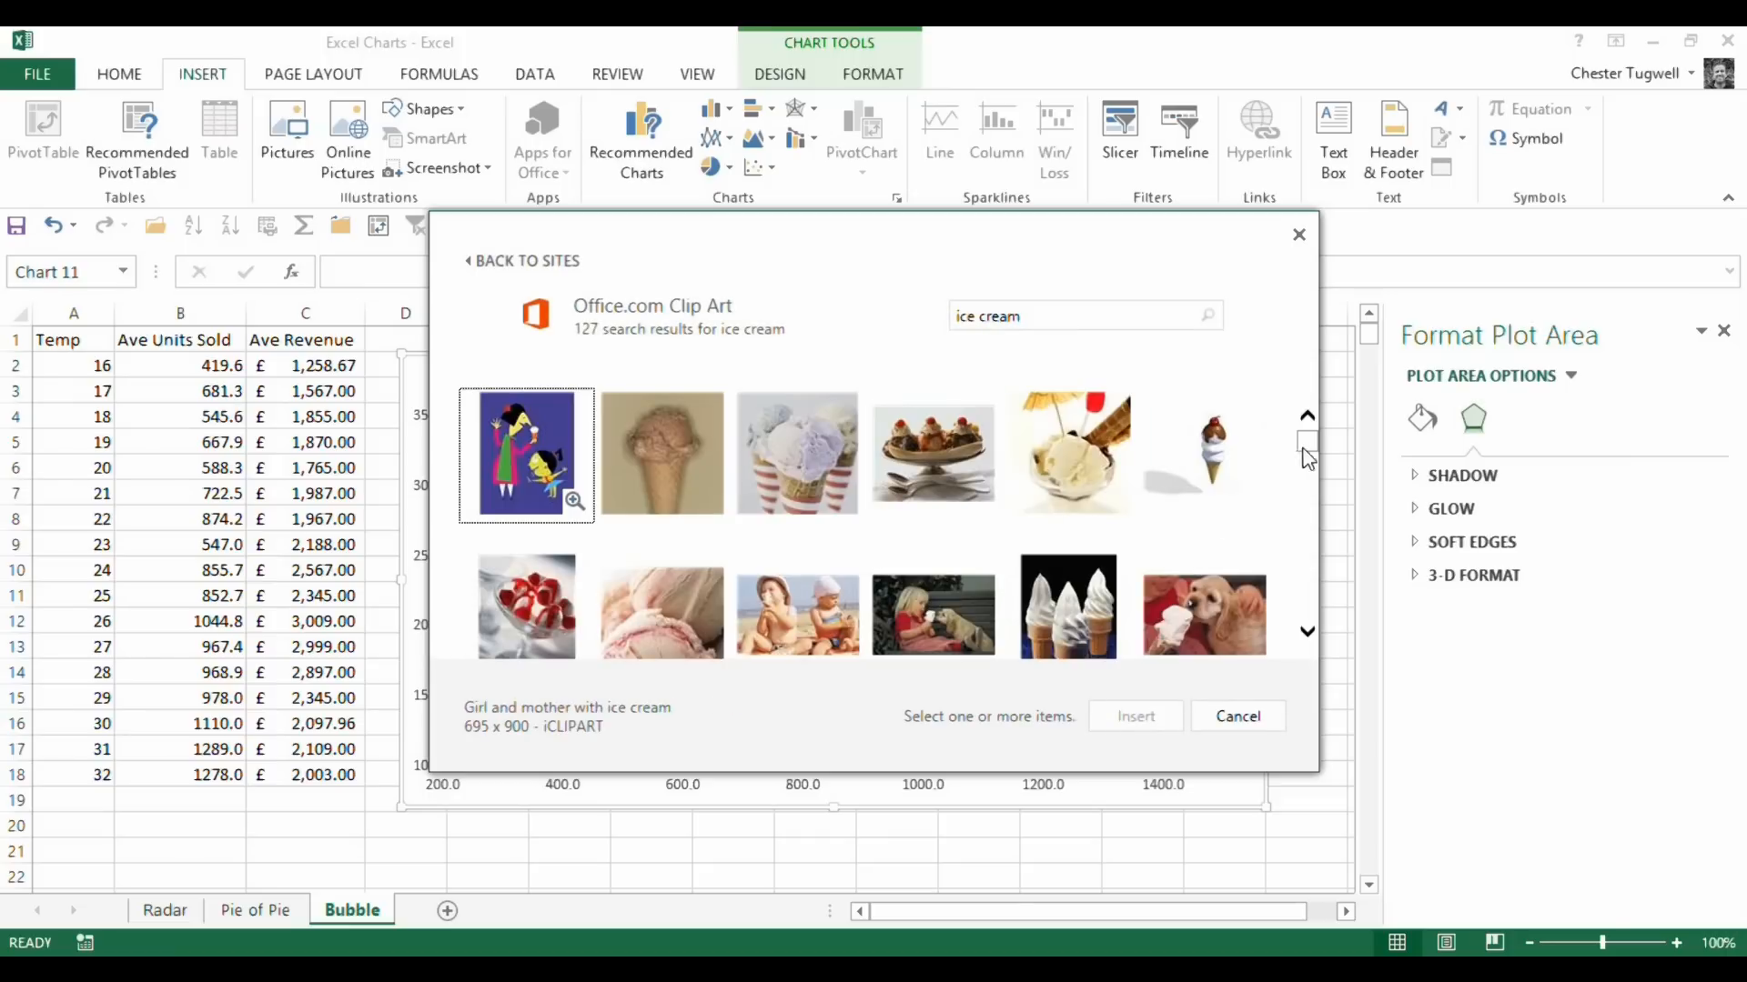
drag(1307, 443, 1307, 455)
click(1211, 539)
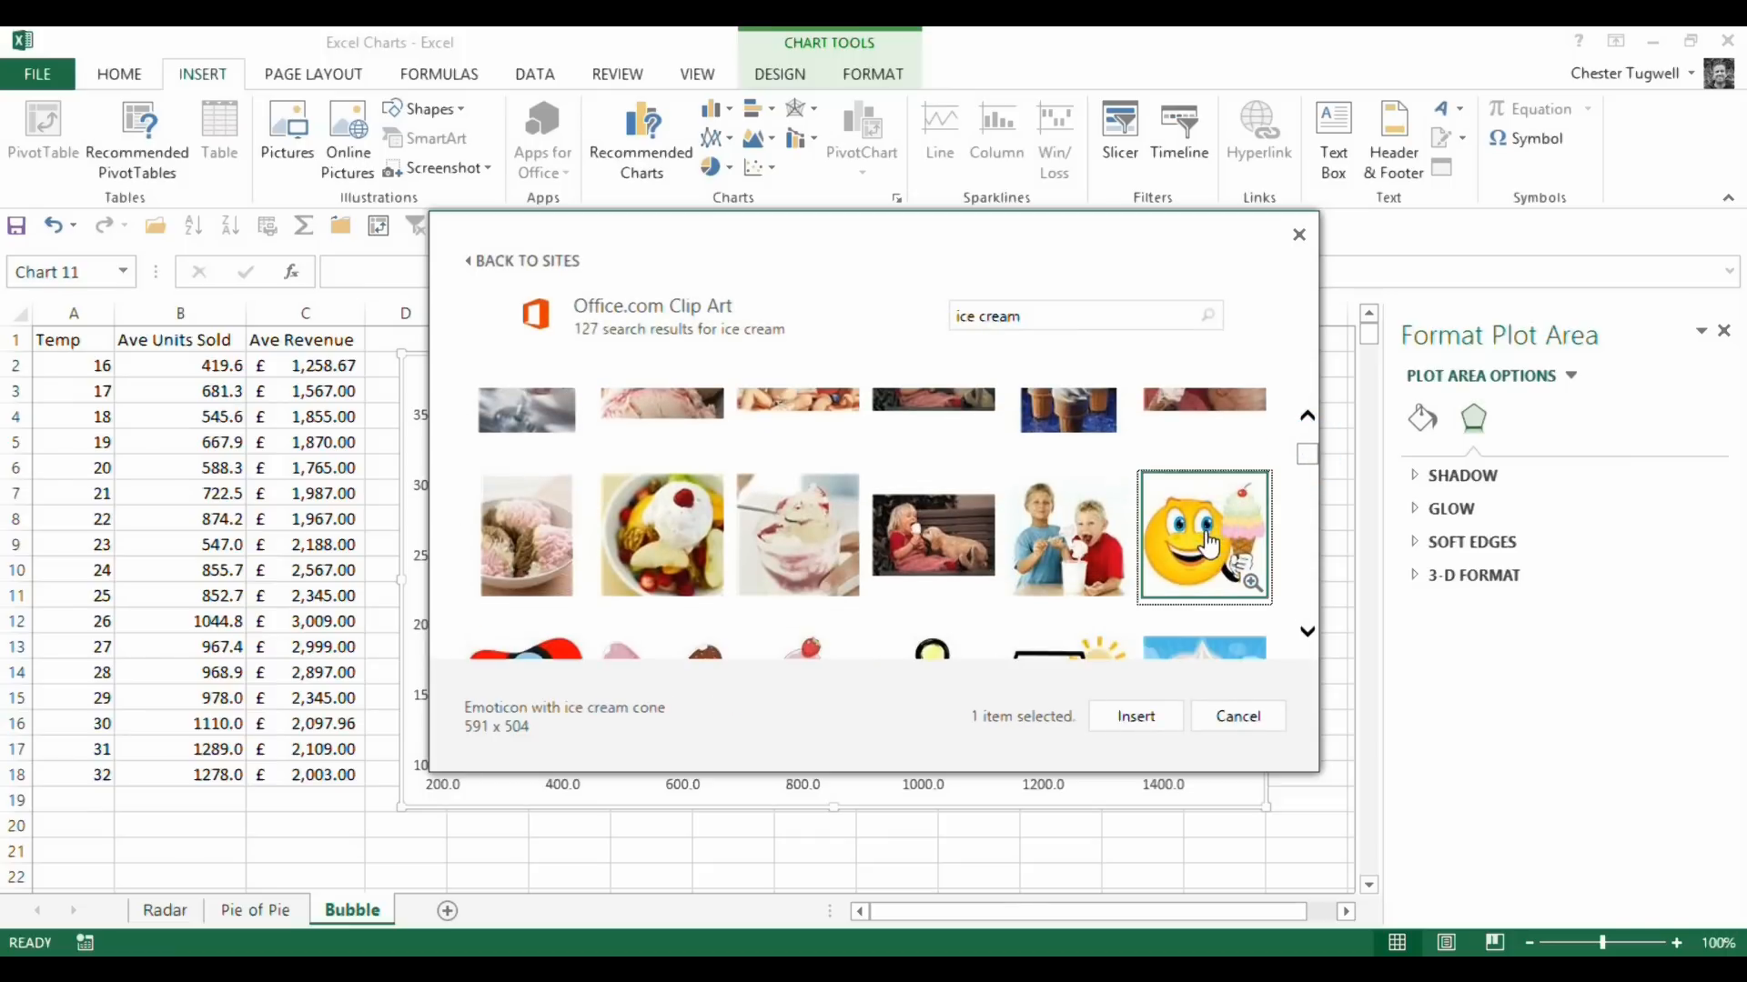
- Insert the smiley ice cream picture and cut it to the clipboard
click(1144, 716)
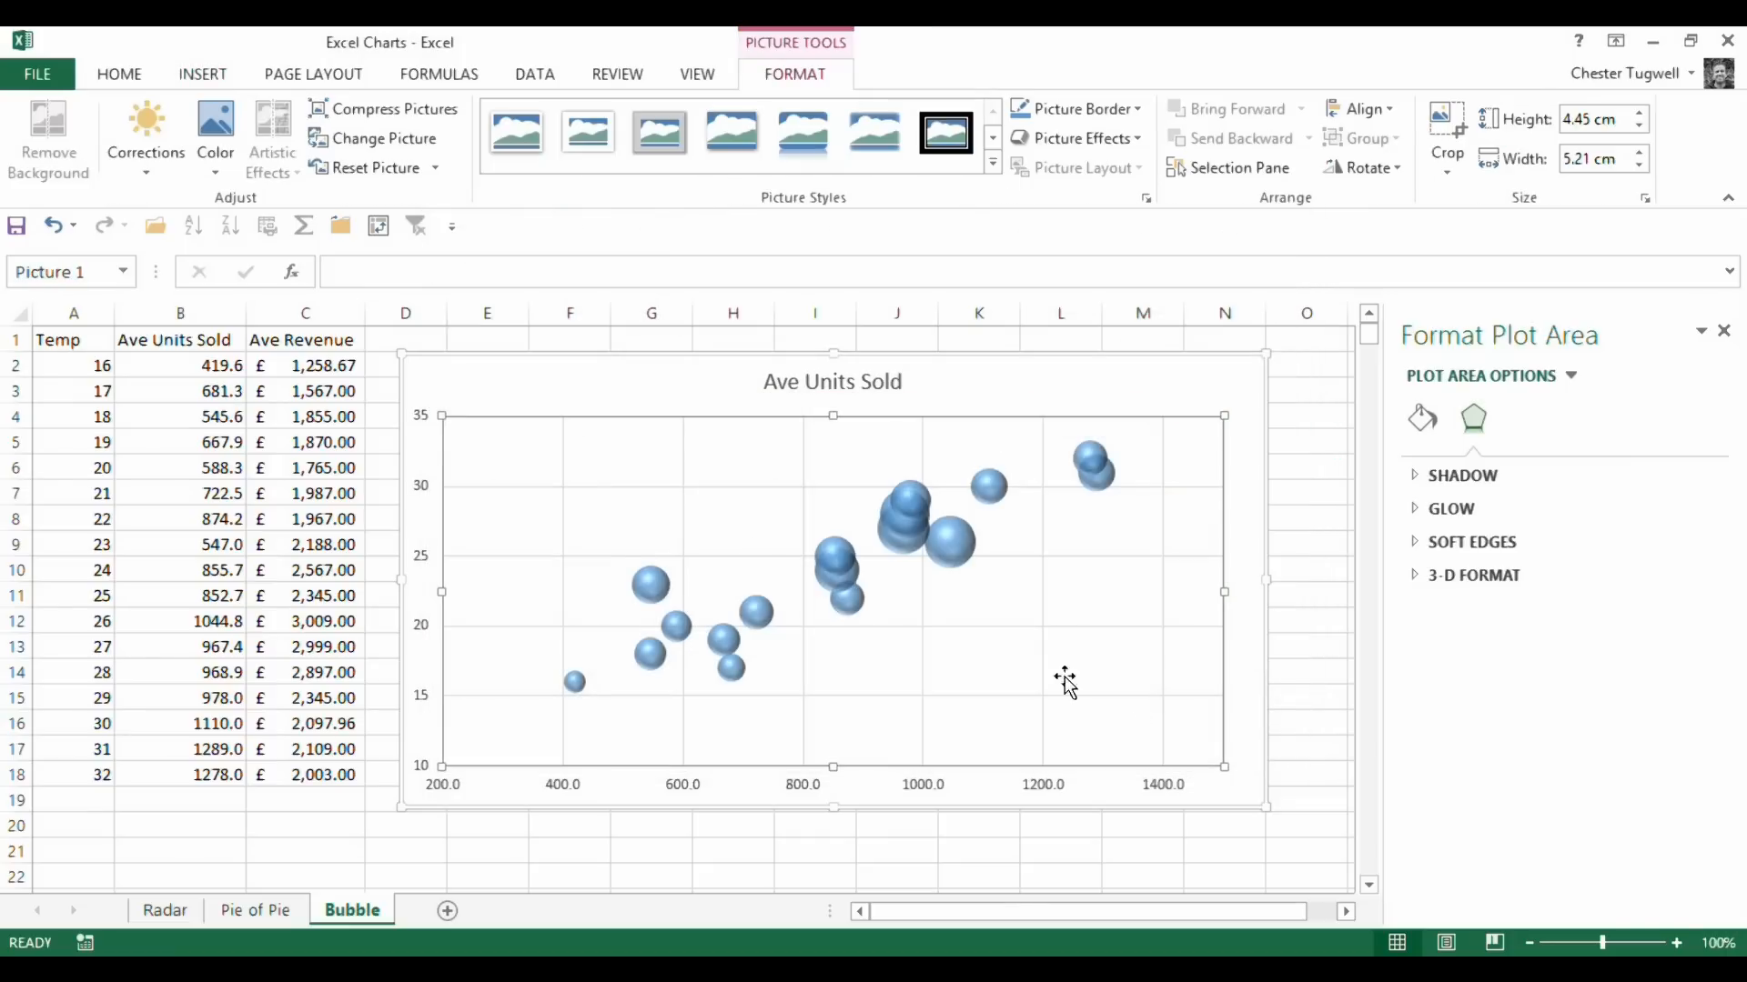
click(485, 462)
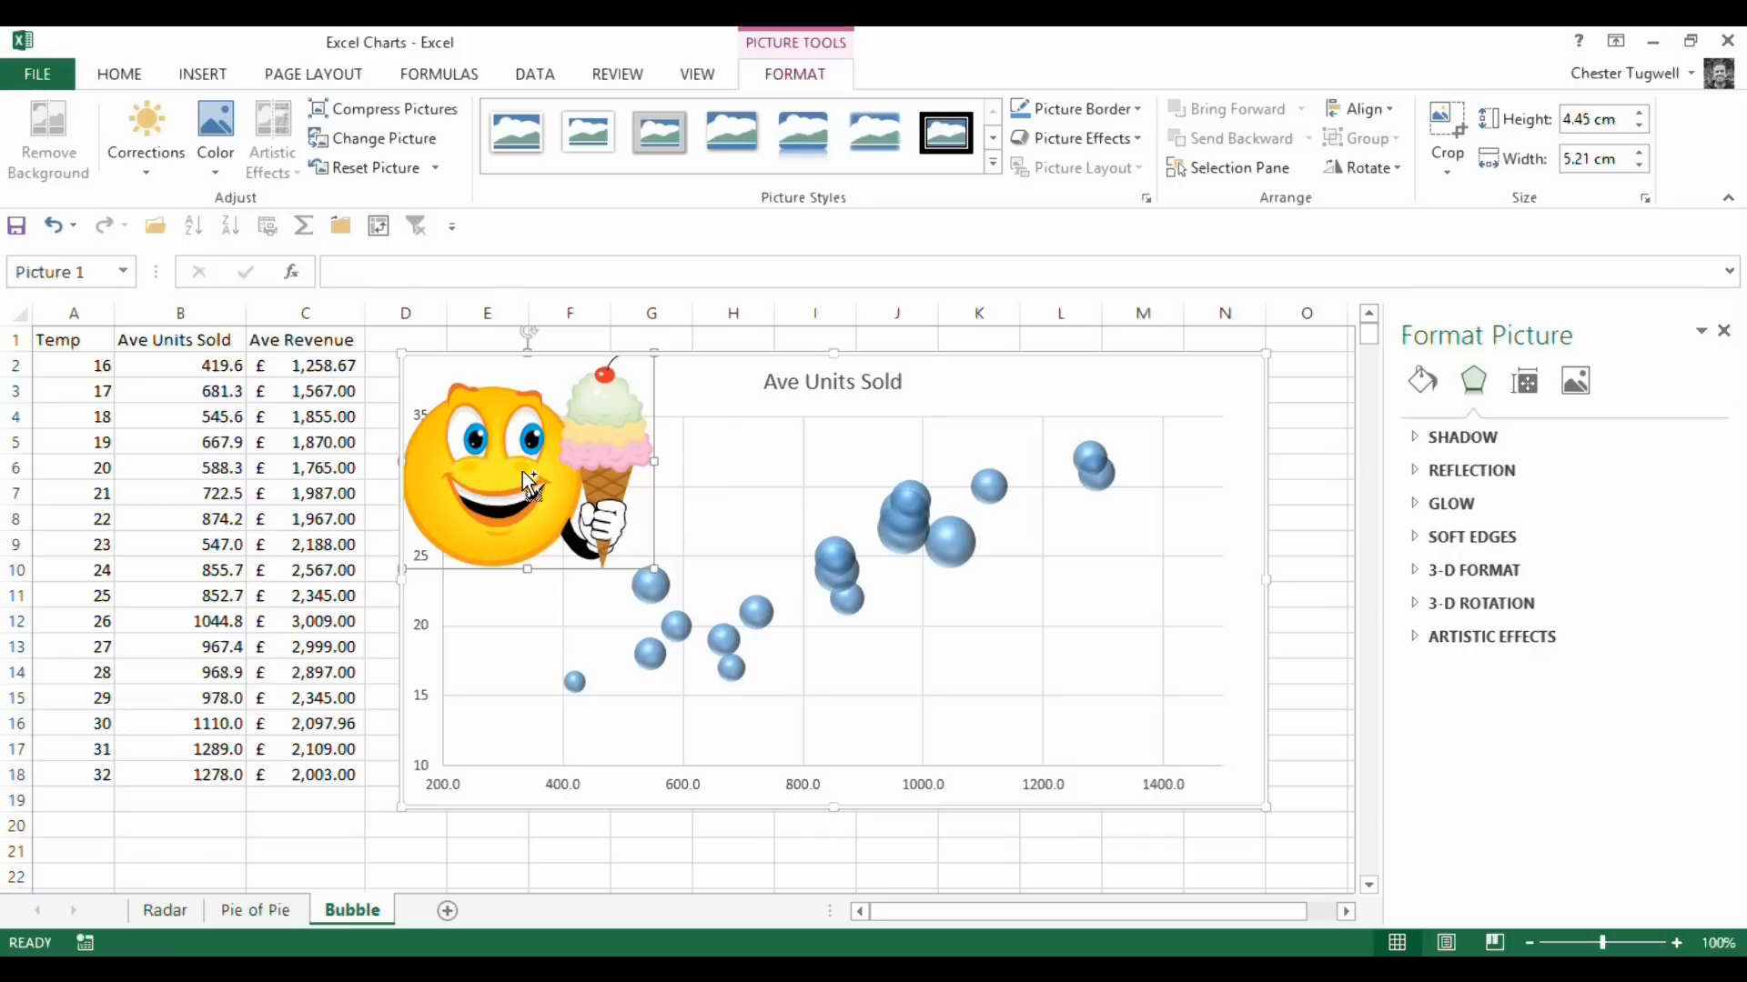
key(Delete)
- Paste the smiley picture into the bubble series so it fills the bubbles
click(993, 556)
click(972, 557)
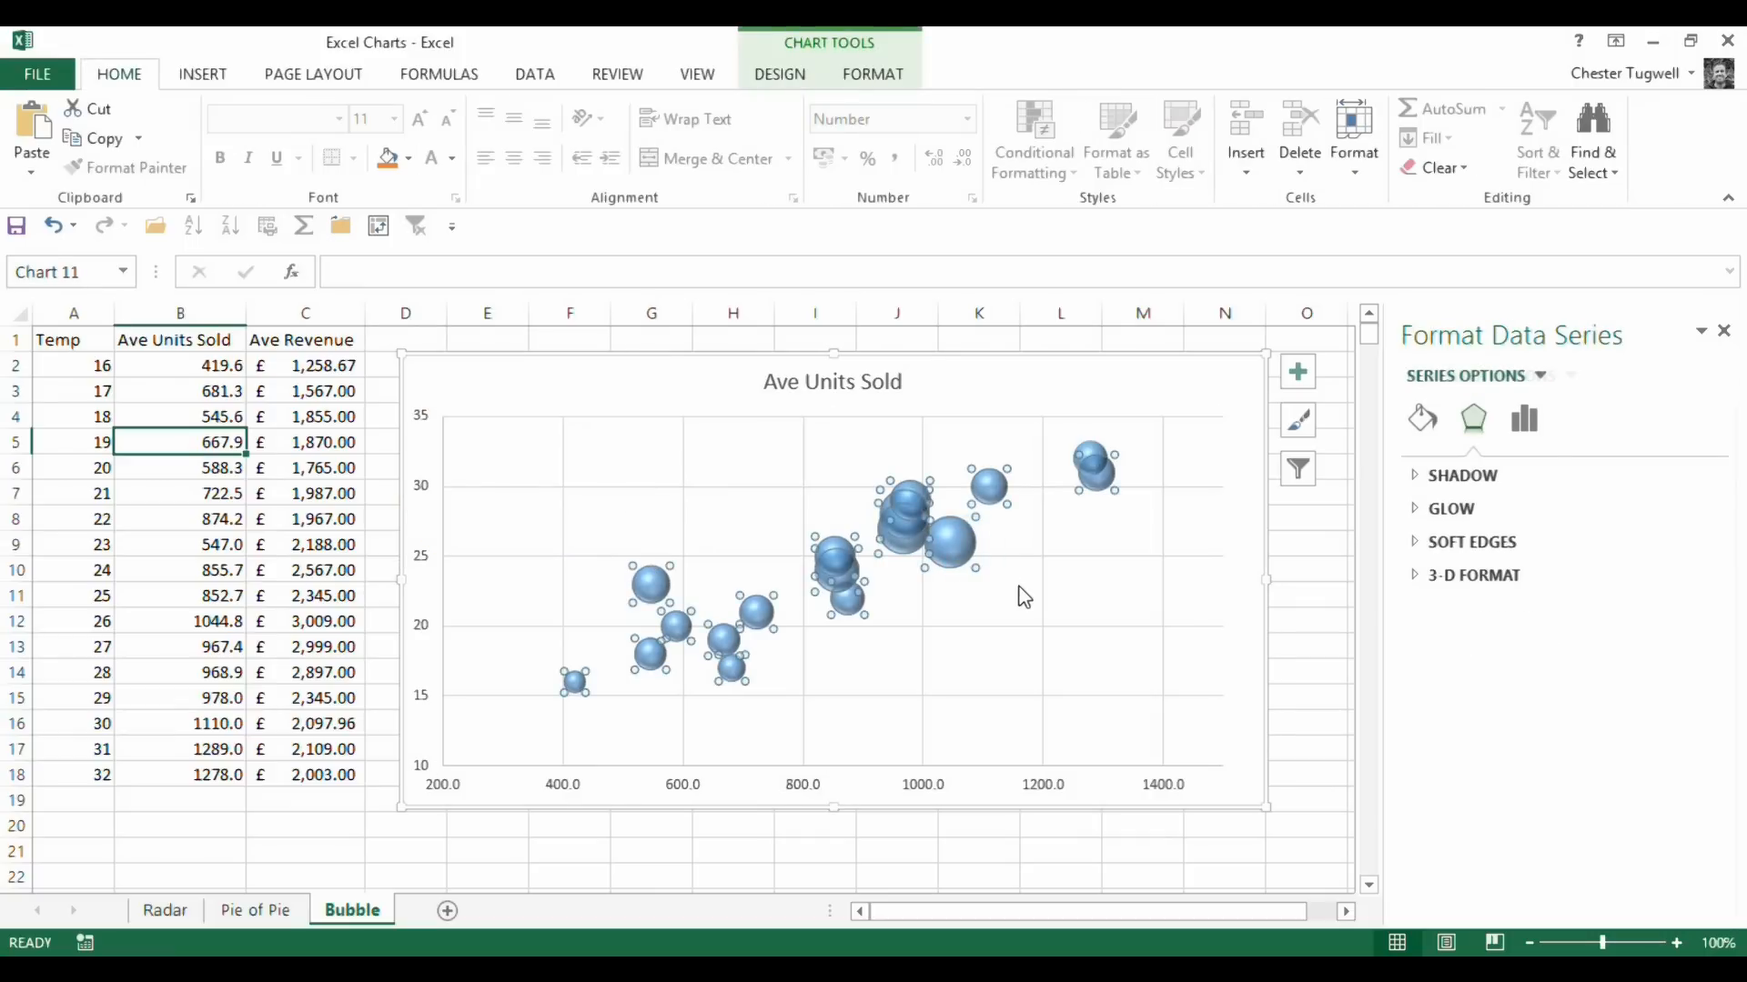
key(ctrl+v)
click(1062, 599)
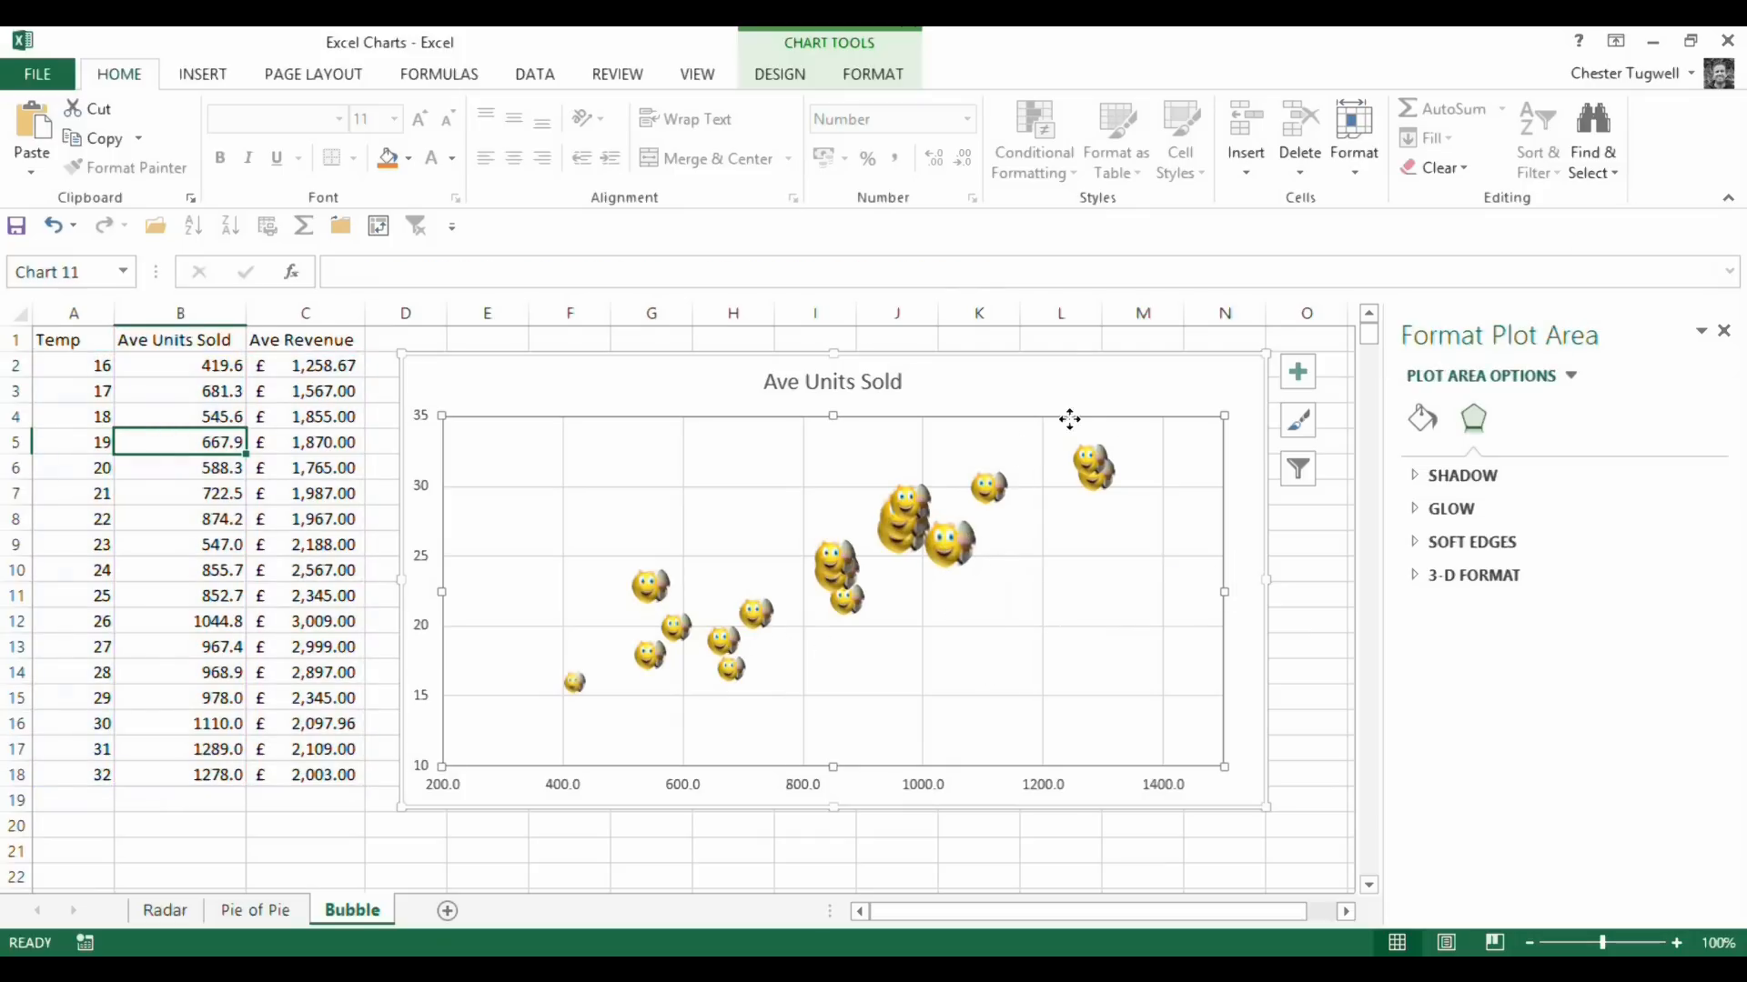
- Move the bubble chart via Design > Move Chart onto a new sheet named Chart2
click(1087, 378)
click(784, 76)
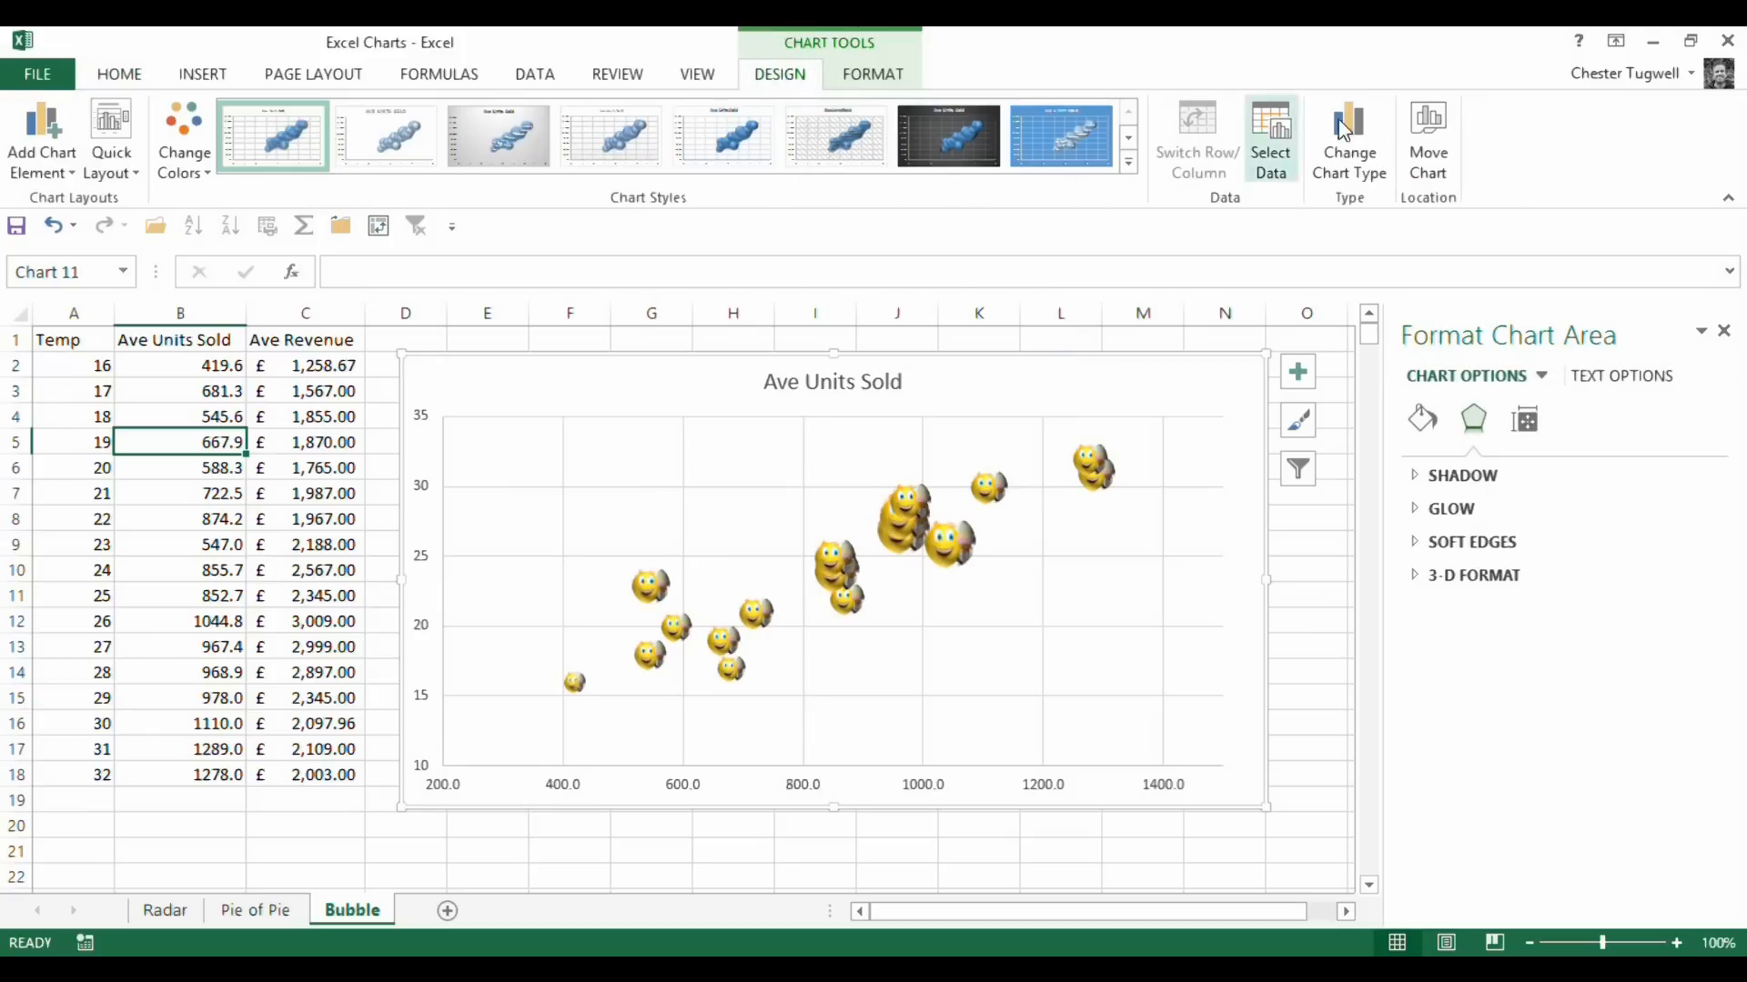
click(1426, 153)
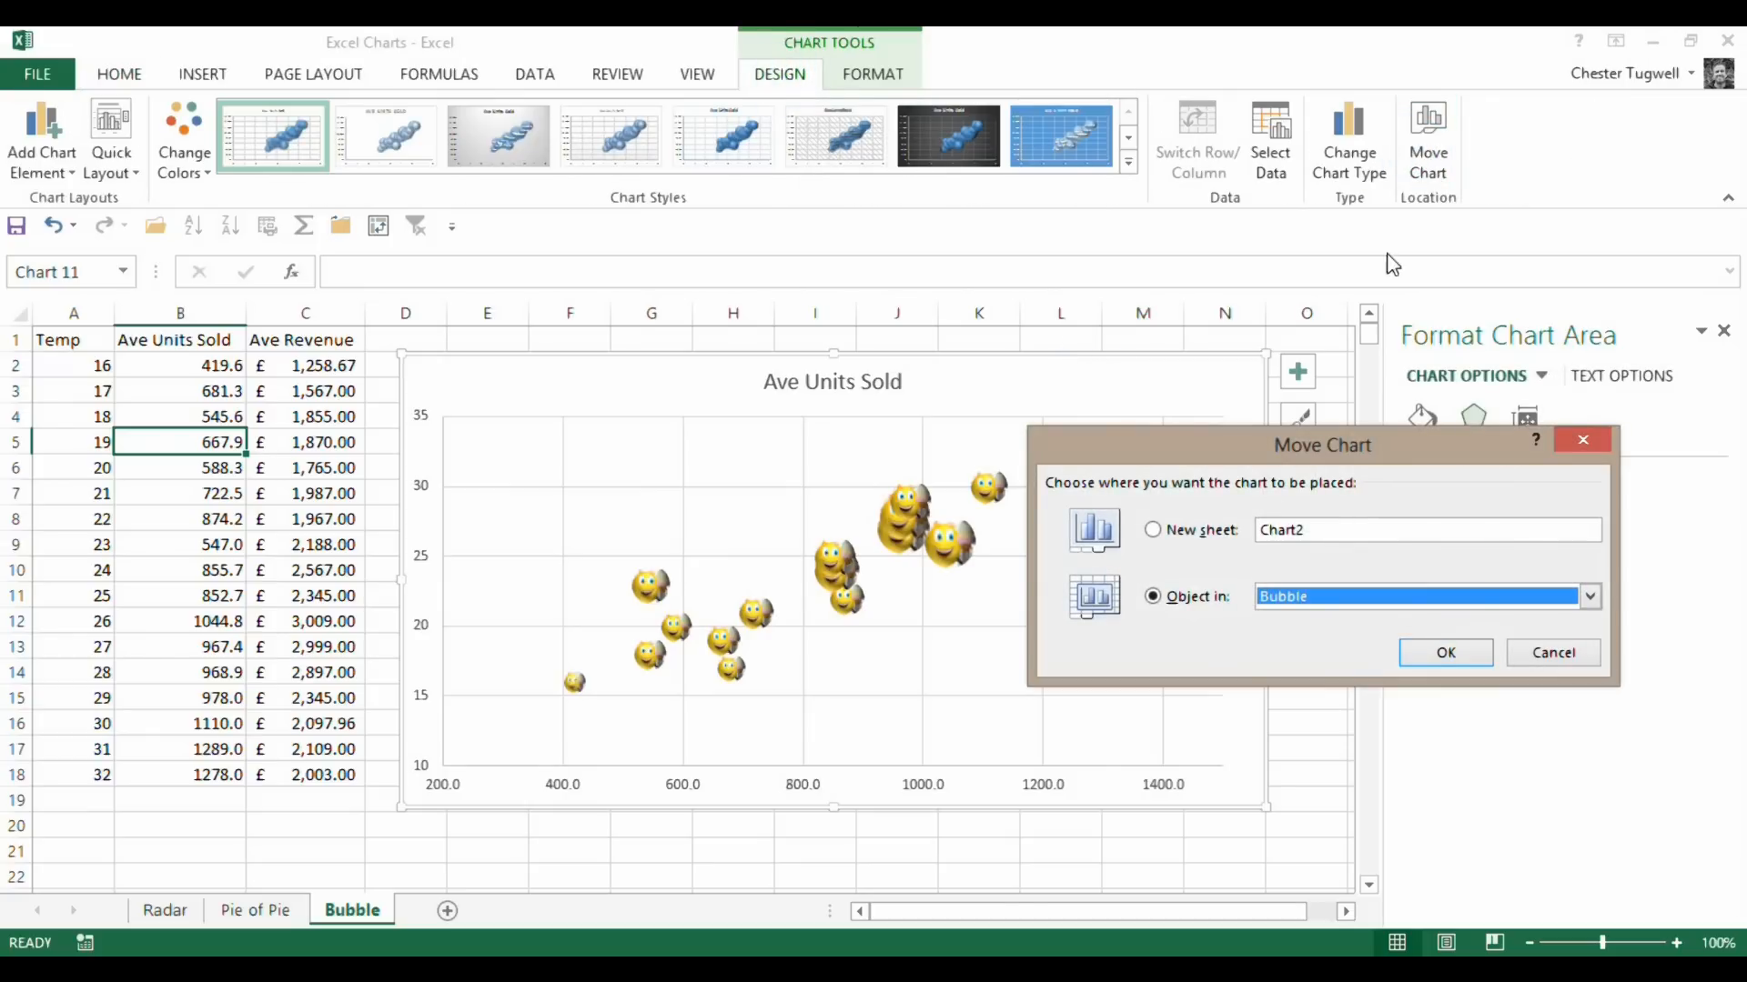
click(1155, 532)
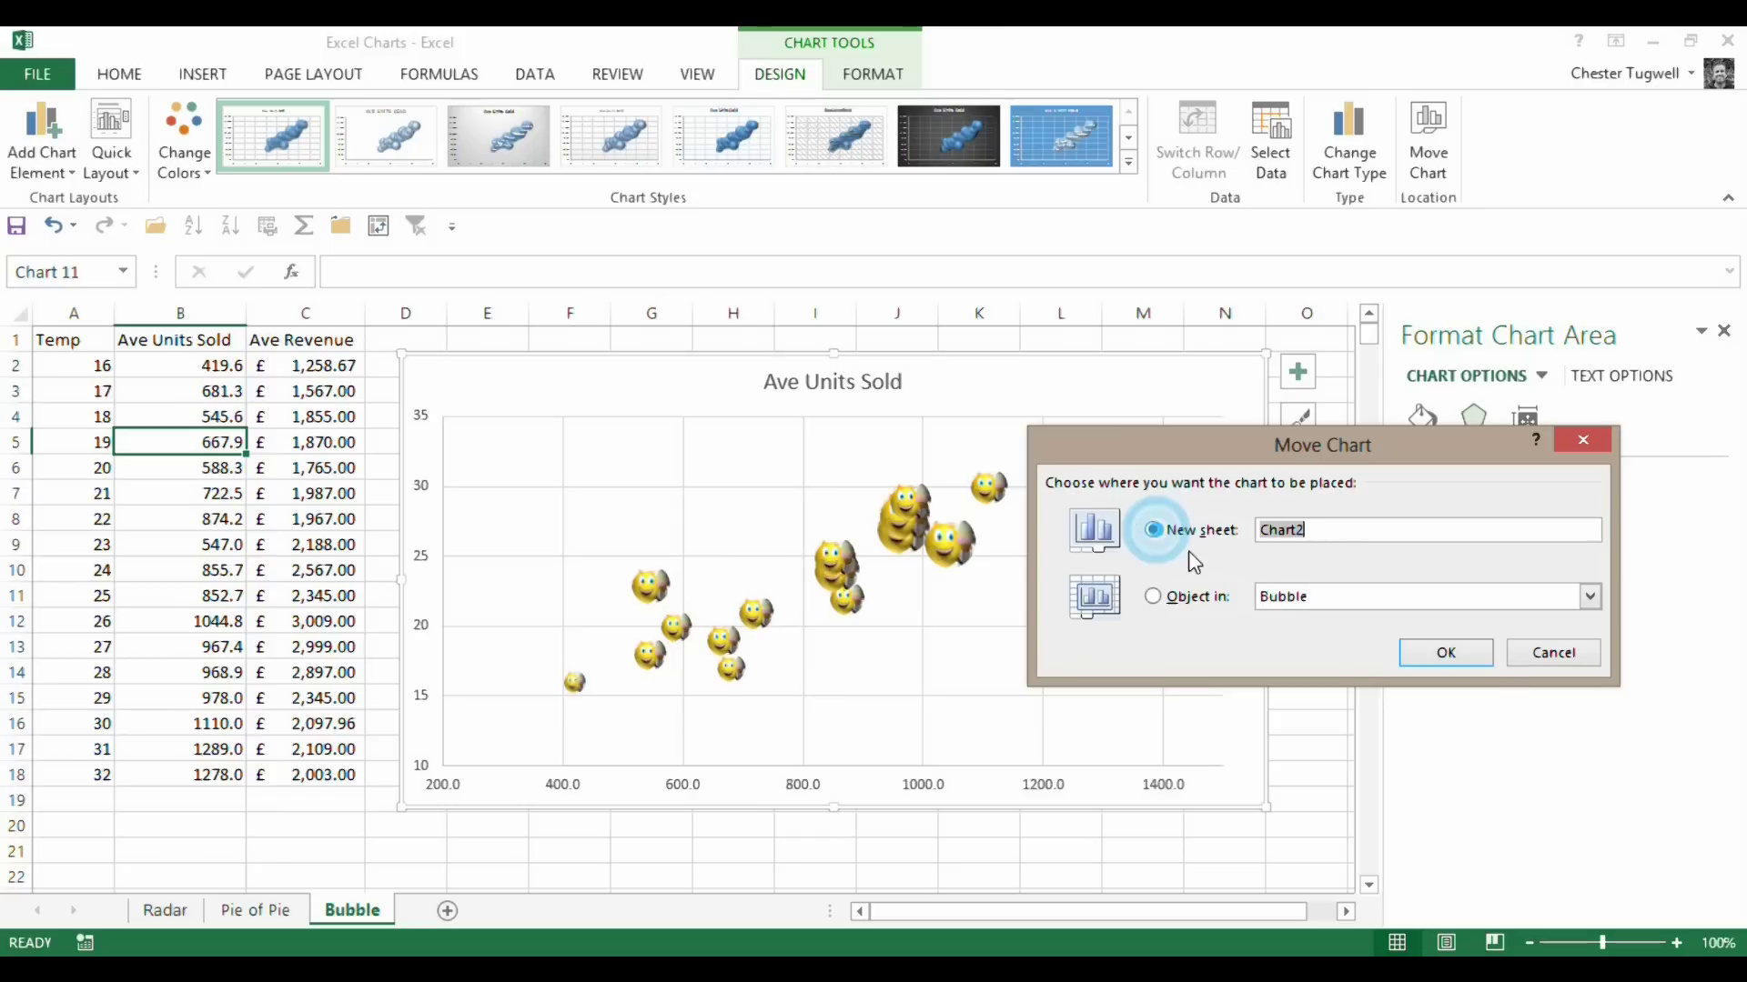
click(1460, 656)
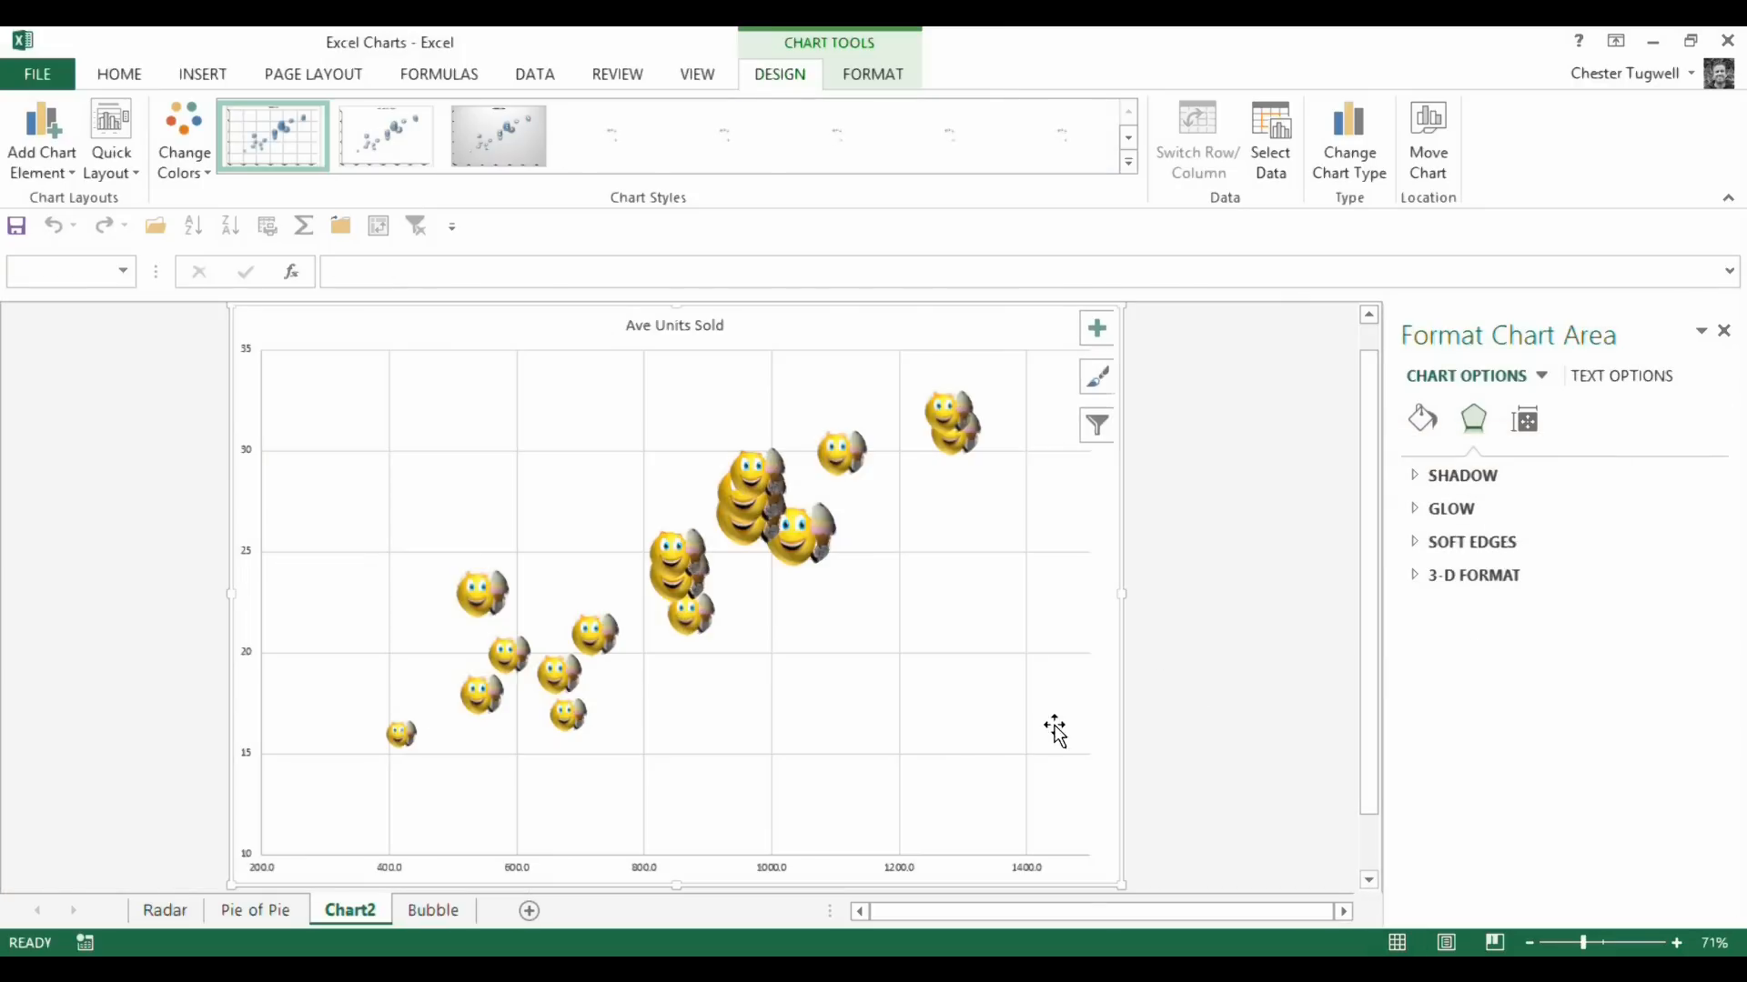